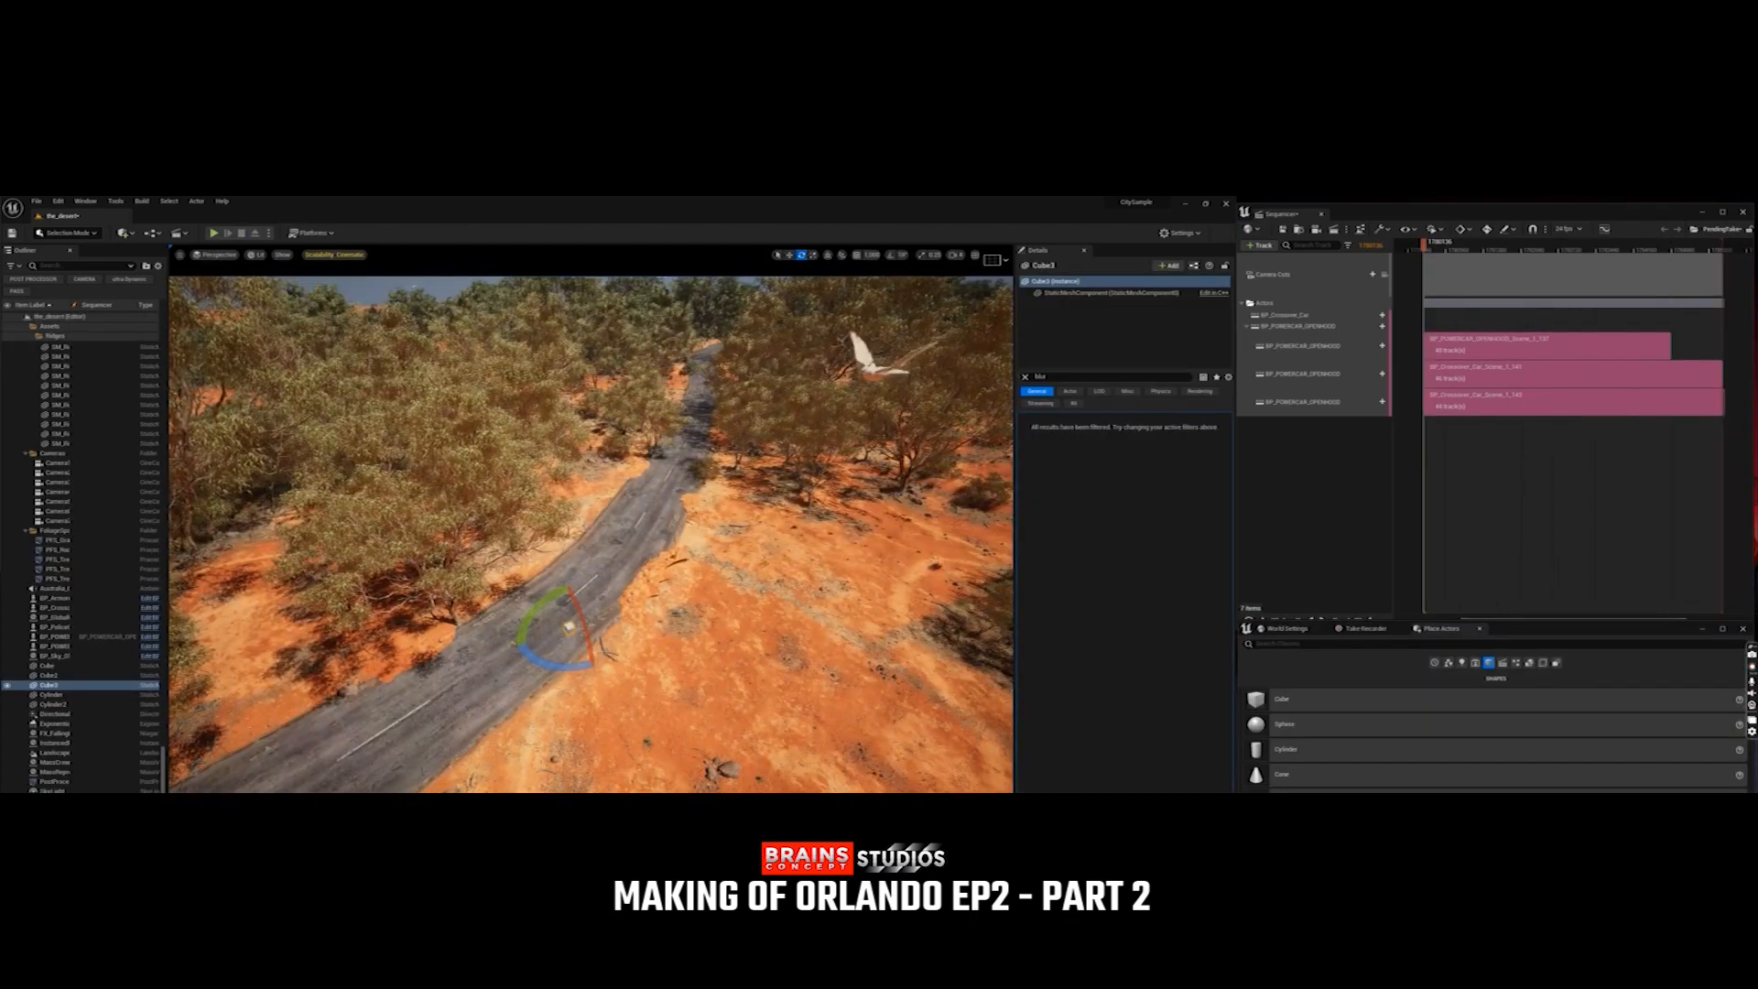
# Move the selected flat cube onto the asphalt road and adjust its scale.
pyautogui.press('w')
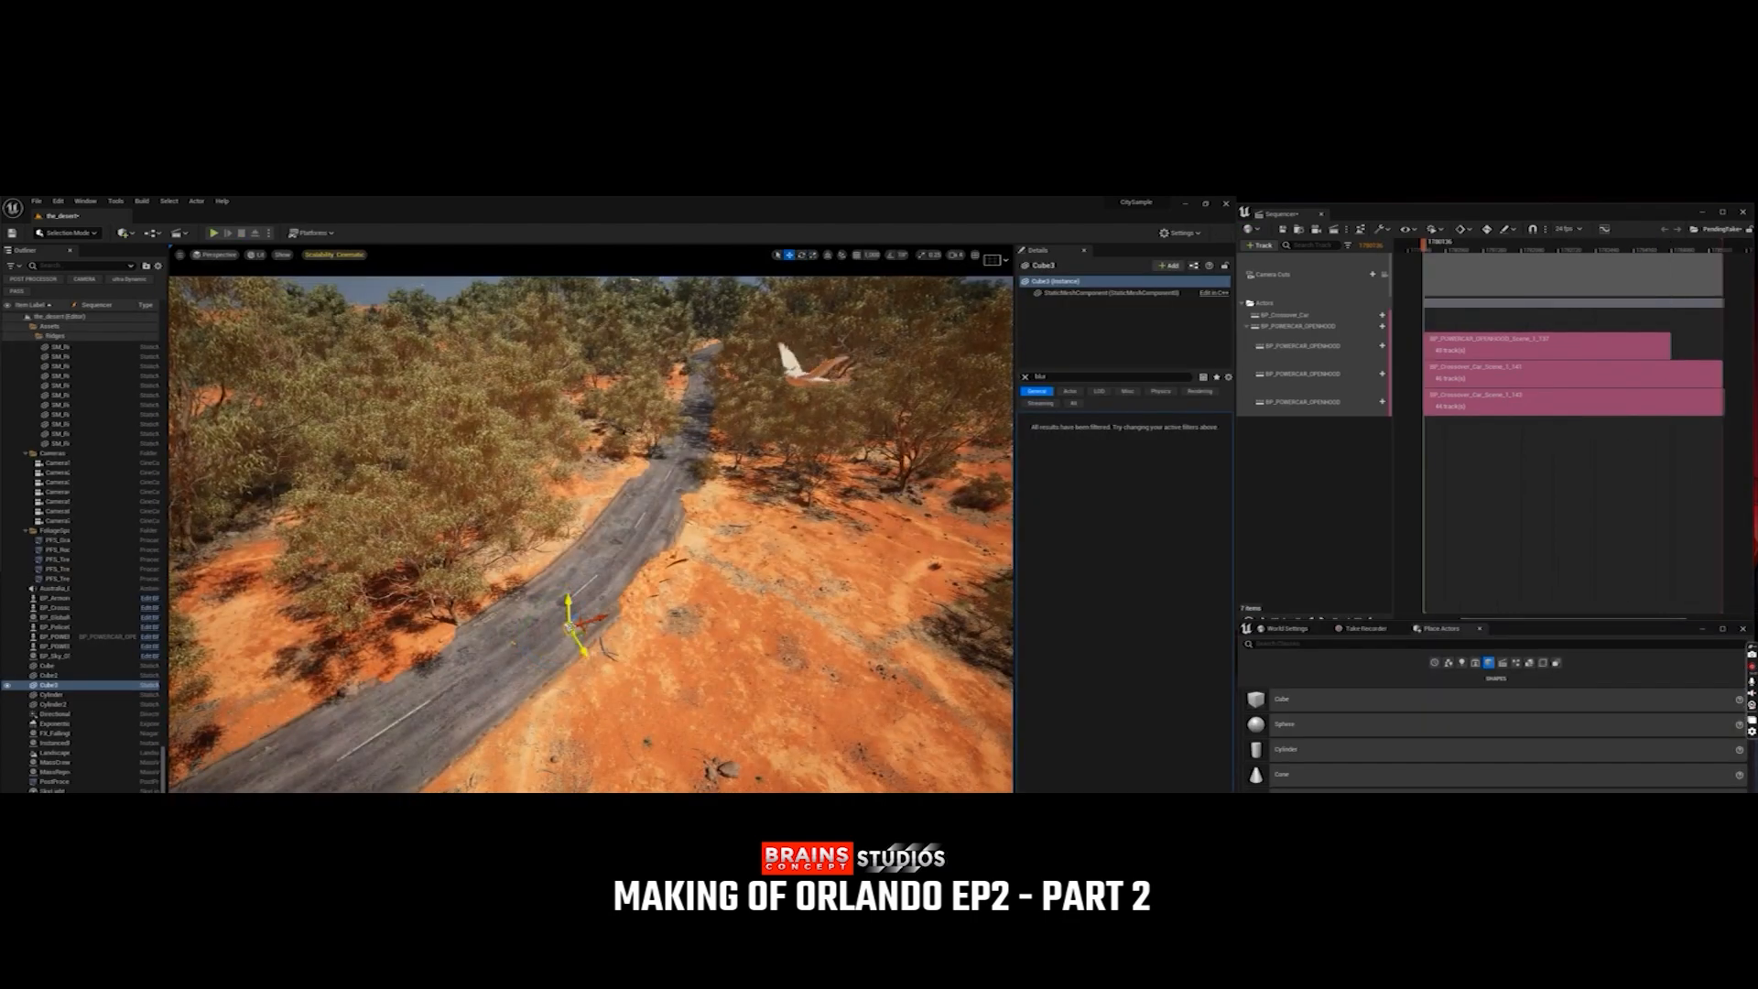
pyautogui.moveTo(575, 629); pyautogui.dragTo(665, 512)
pyautogui.press('f')
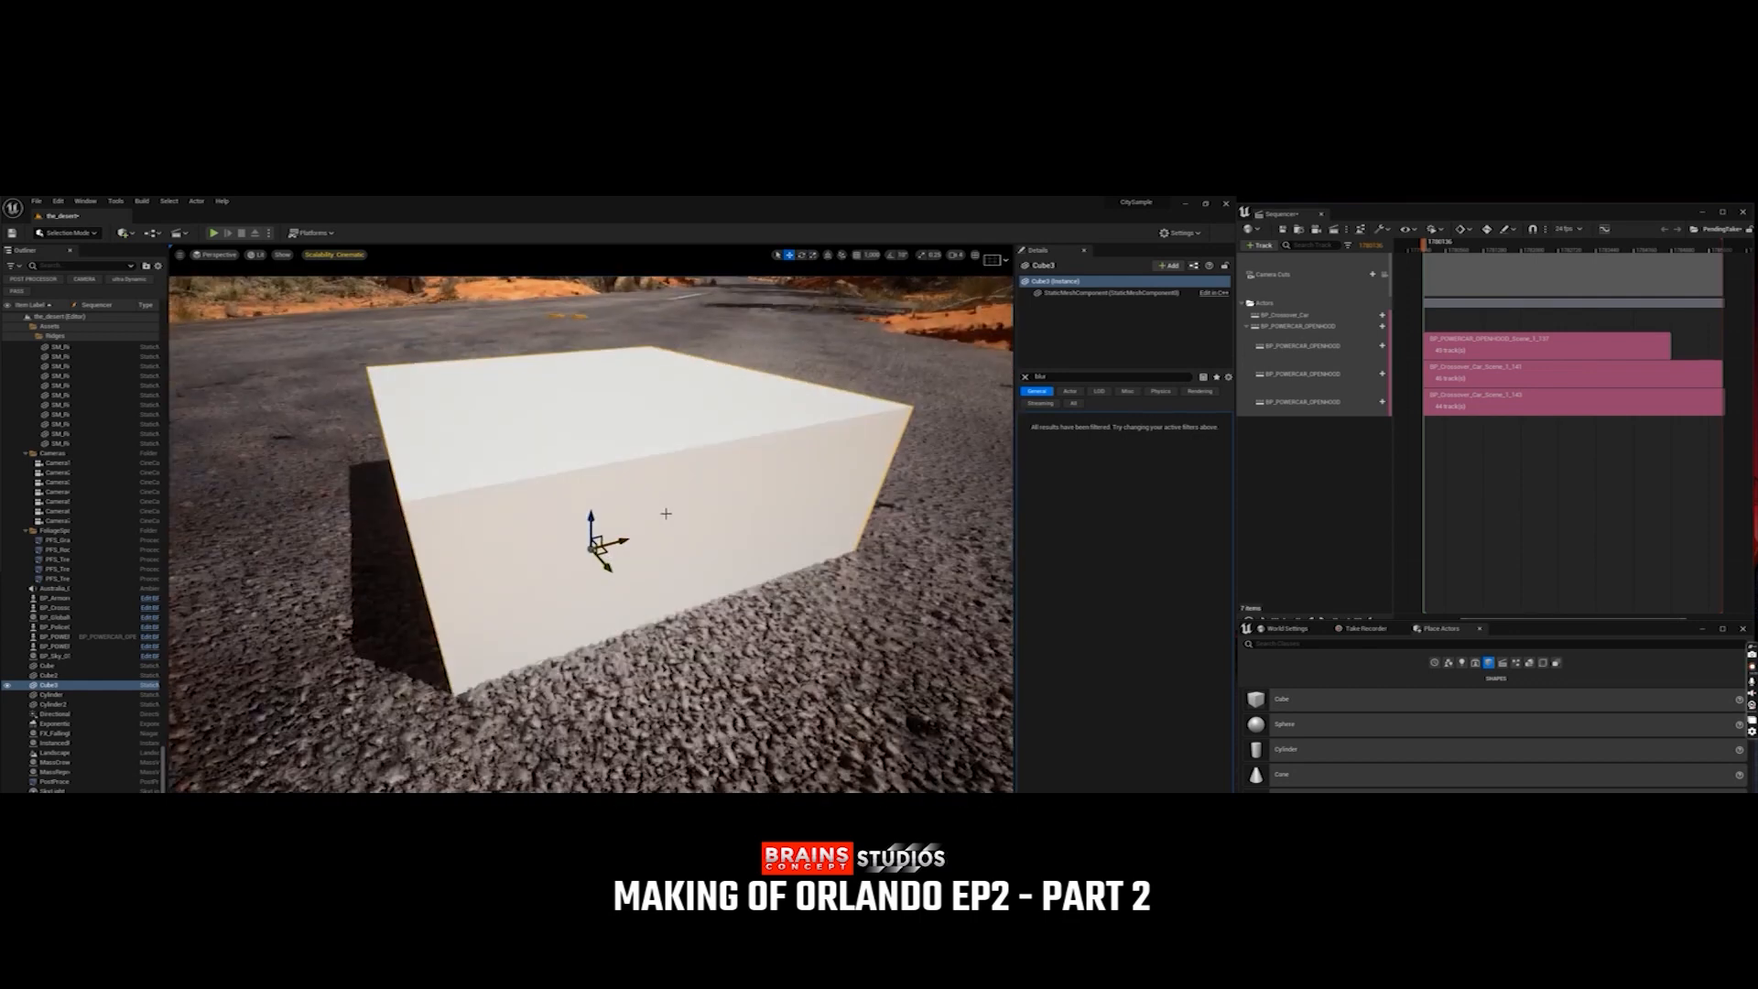
pyautogui.scroll(-5, 669, 513)
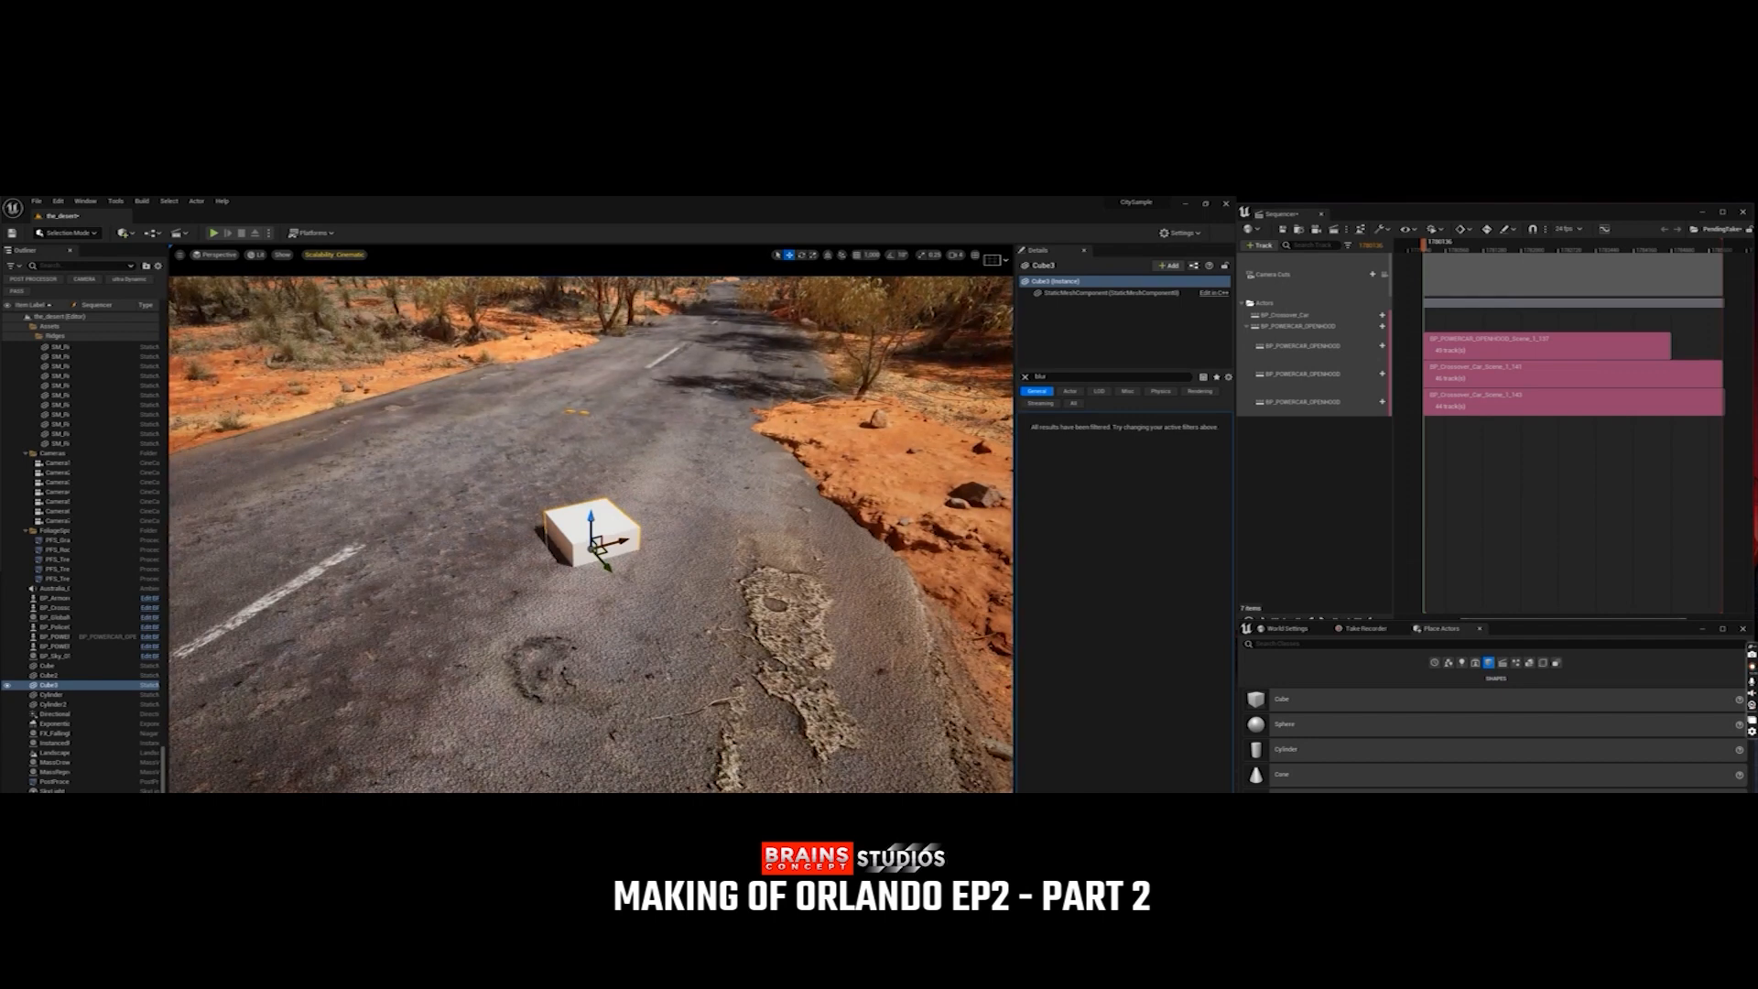
pyautogui.press('e')
pyautogui.press('r')
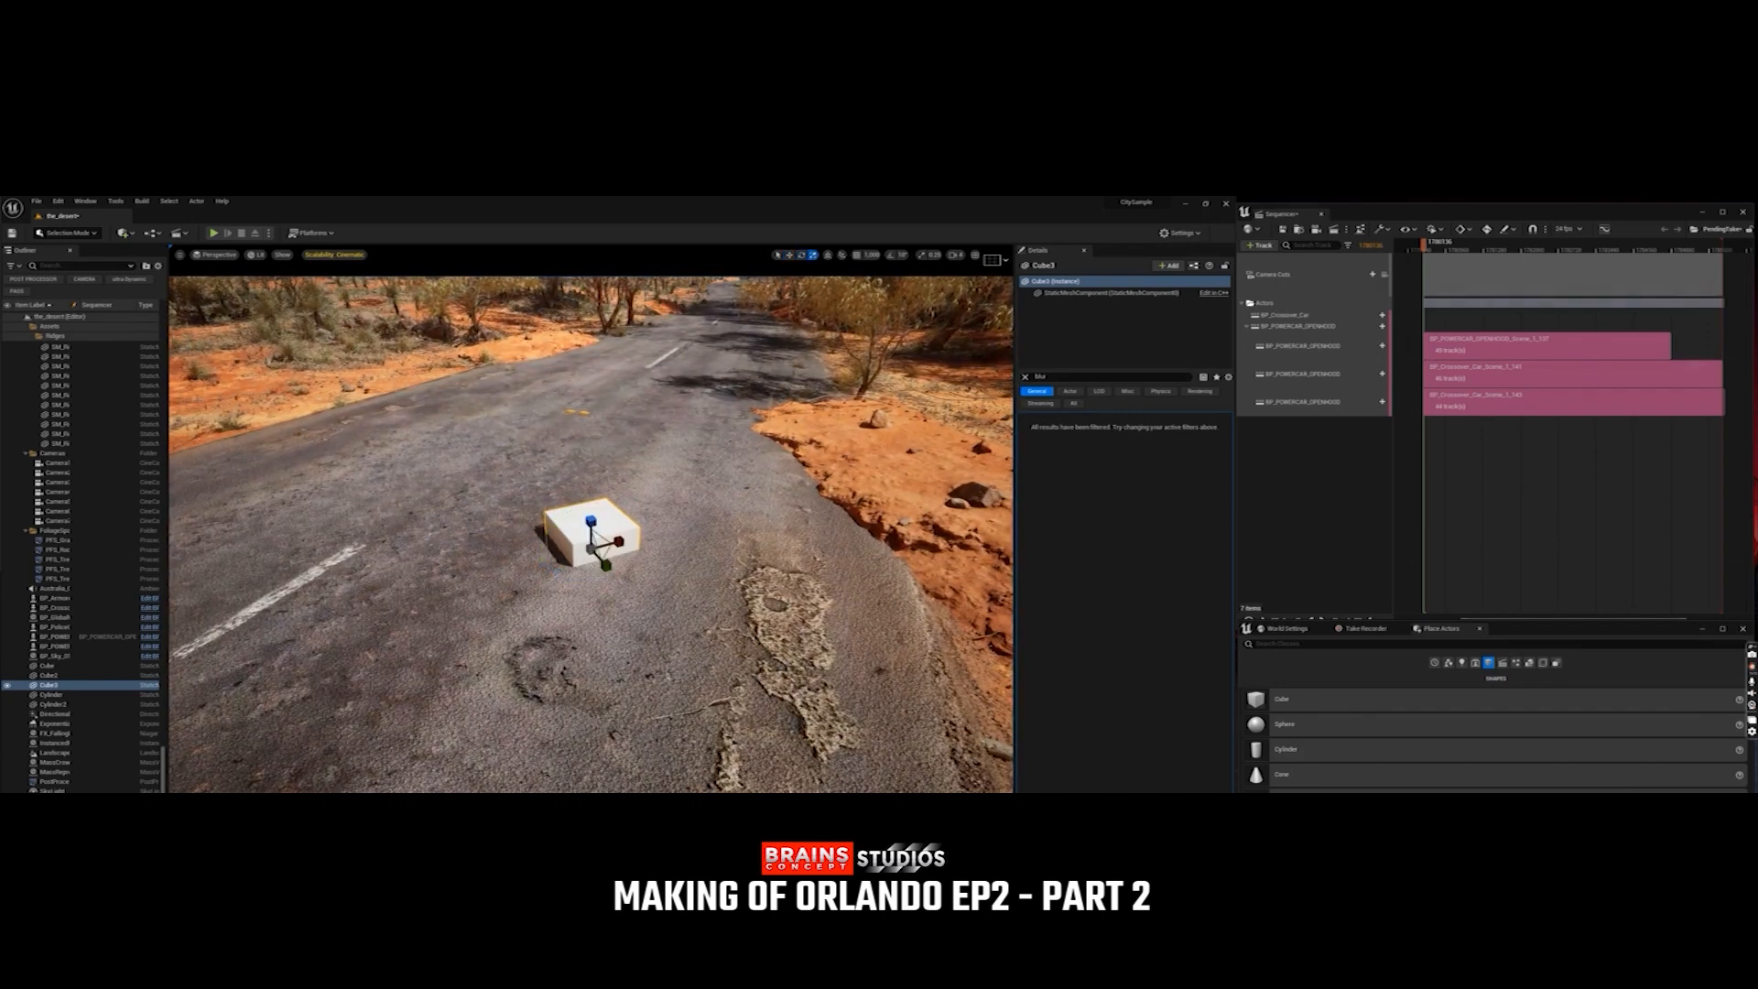
pyautogui.moveTo(668, 514); pyautogui.dragTo(723, 520, button='right')
pyautogui.moveTo(503, 529); pyautogui.dragTo(503, 463)
# Rotate the BP_Crossover_Car police car at the roadside so that it faces down the road.
pyautogui.press('e')
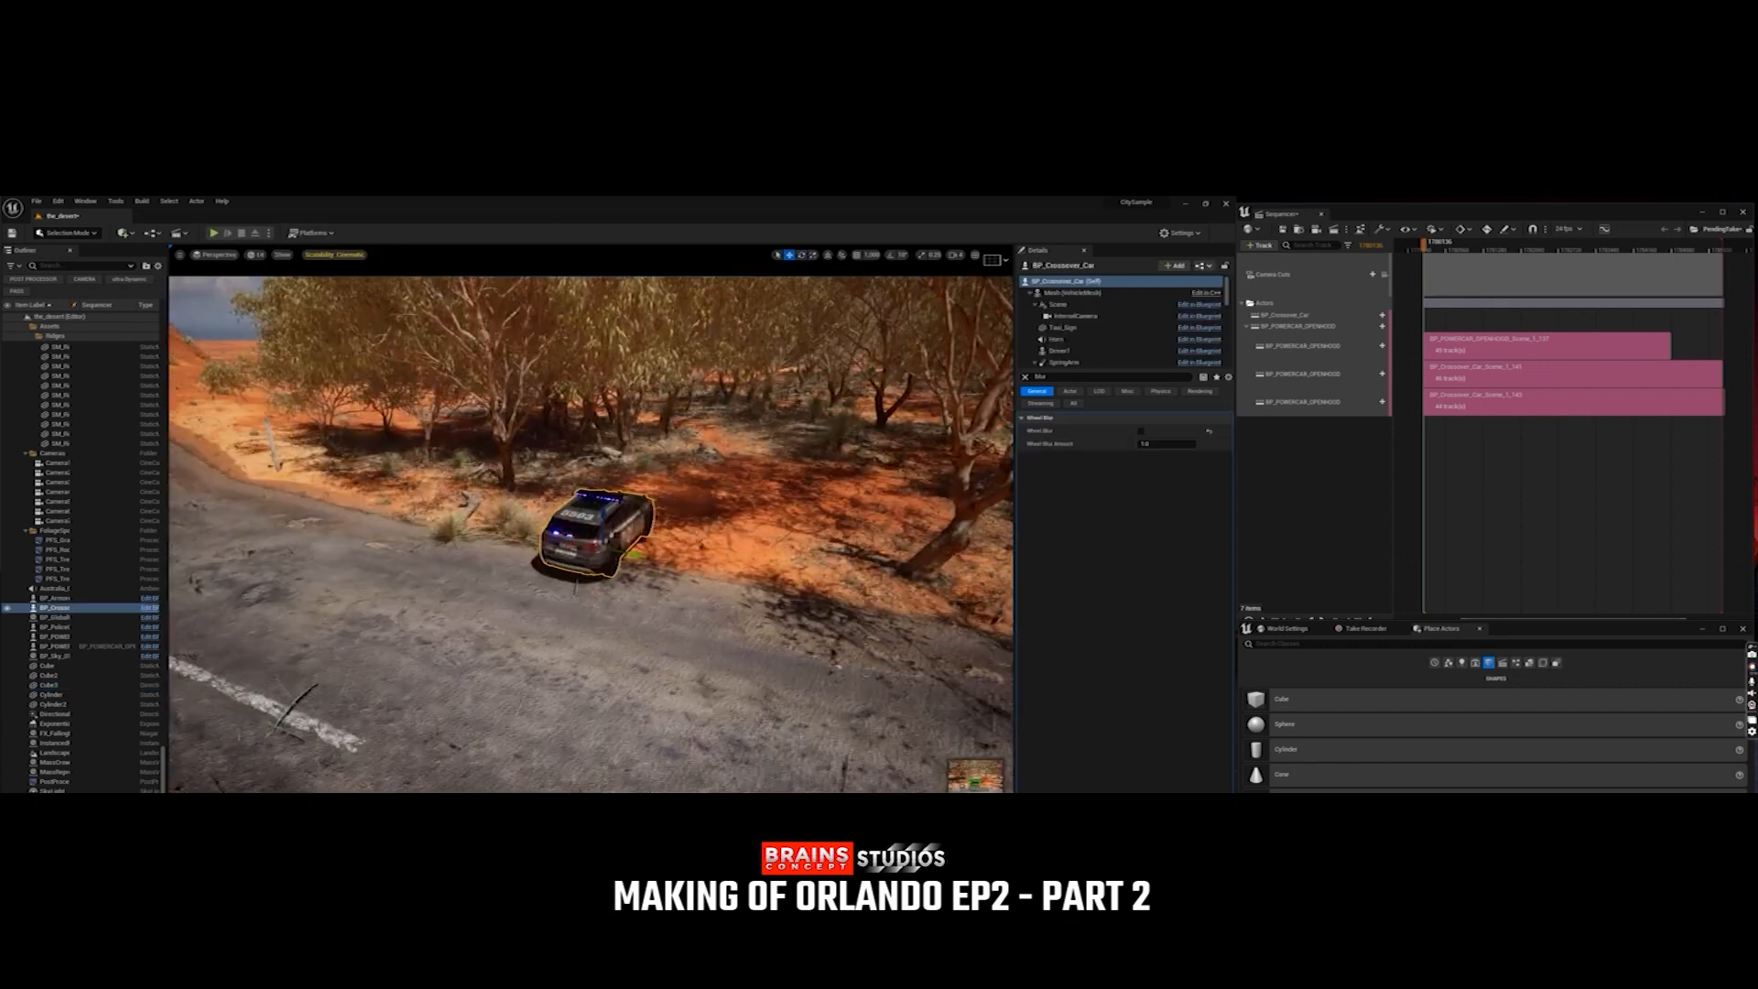
pyautogui.moveTo(591, 534); pyautogui.dragTo(787, 515, button='right')
pyautogui.press('e')
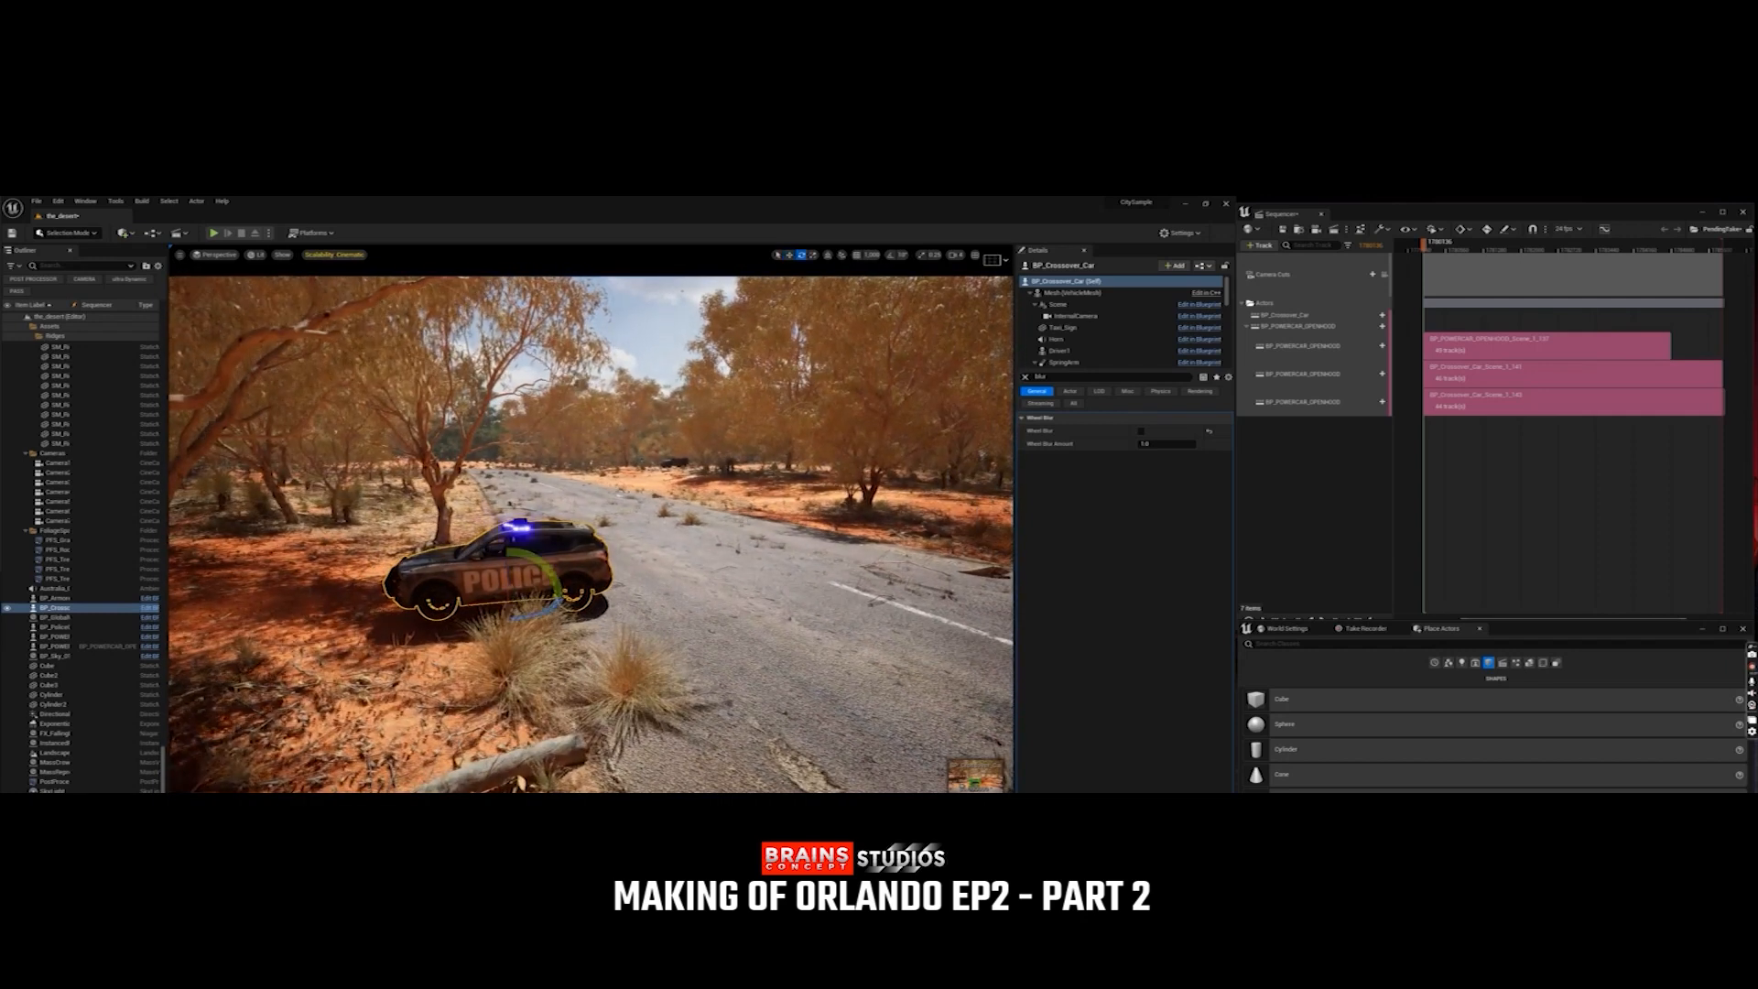
pyautogui.moveTo(540, 616); pyautogui.dragTo(458, 615)
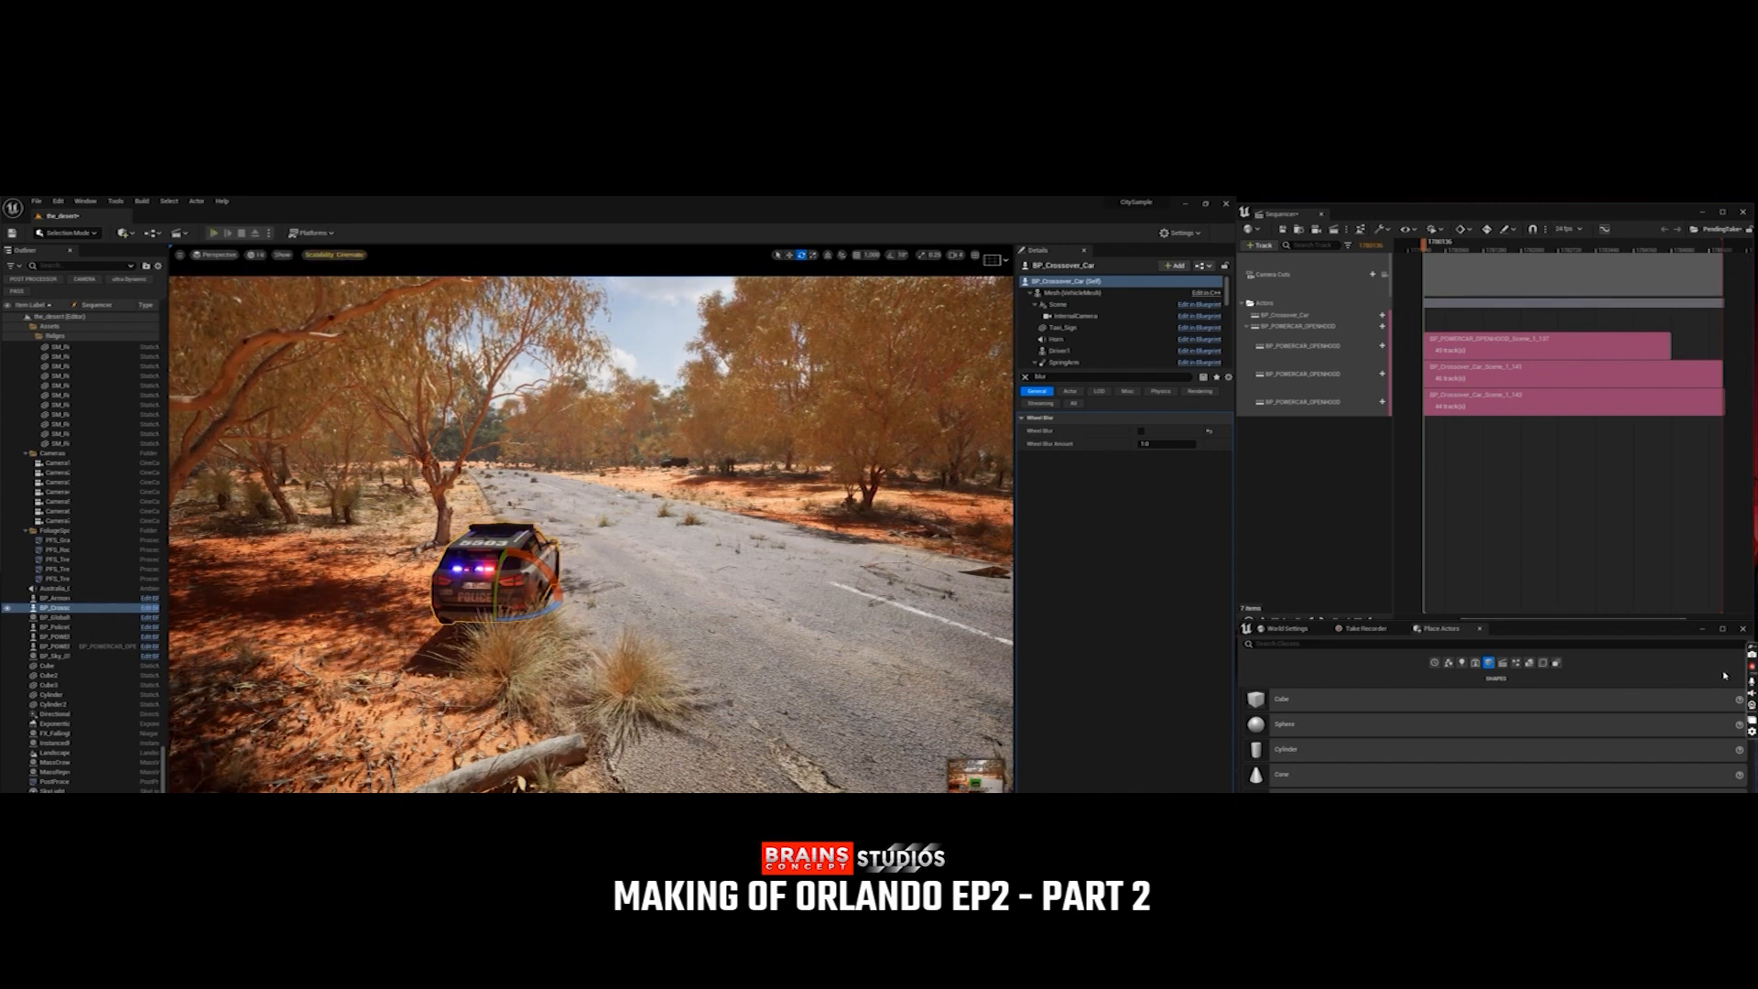
# Run the level and start recording take 144 of Scene_1 with Take Recorder.
pyautogui.hotkey('alt', 'p')
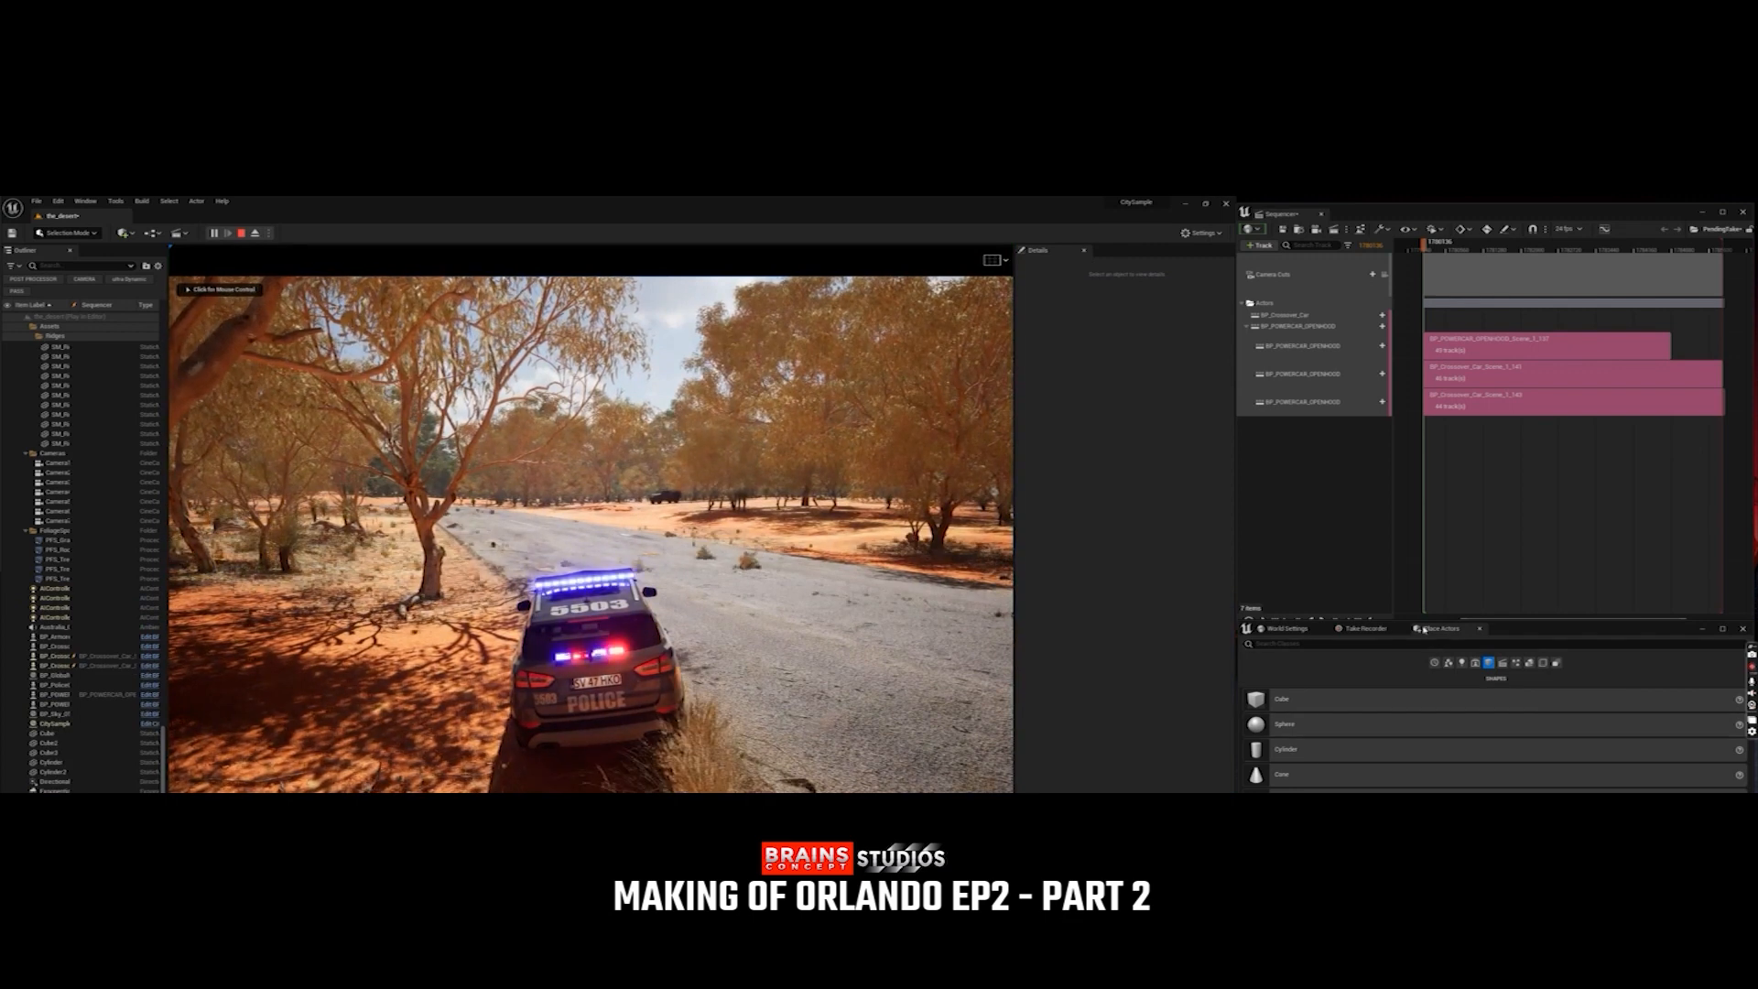
pyautogui.click(1364, 628)
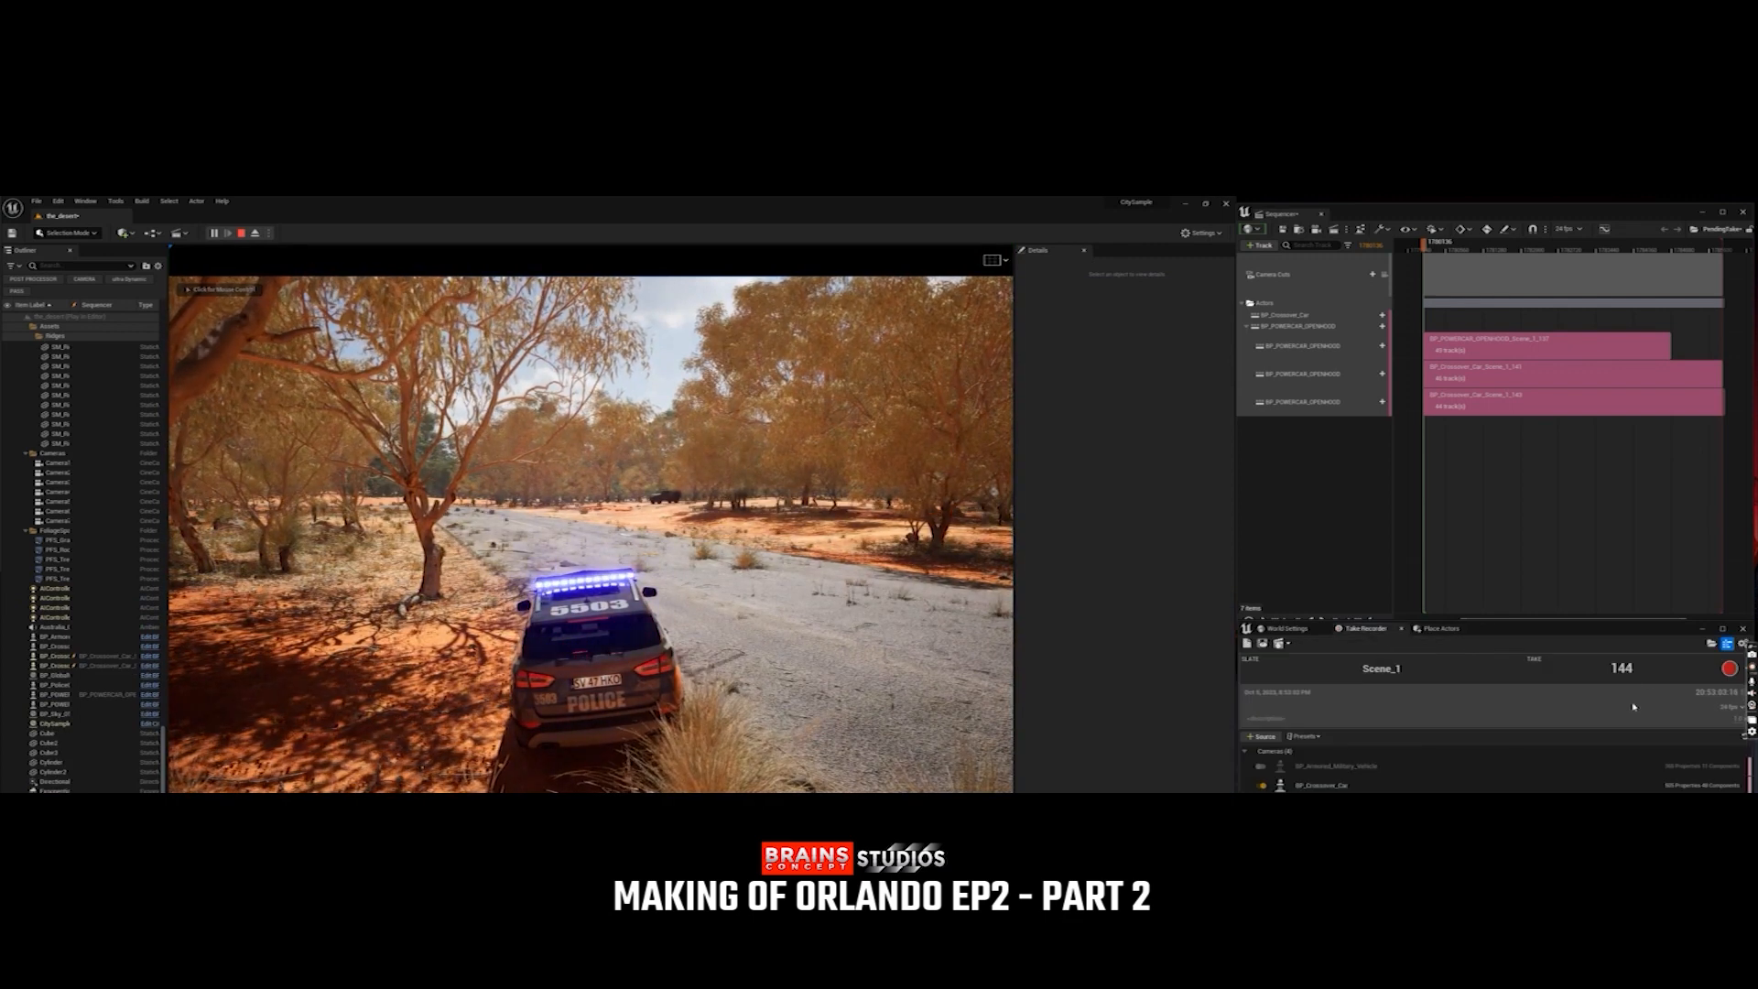
pyautogui.click(1729, 669)
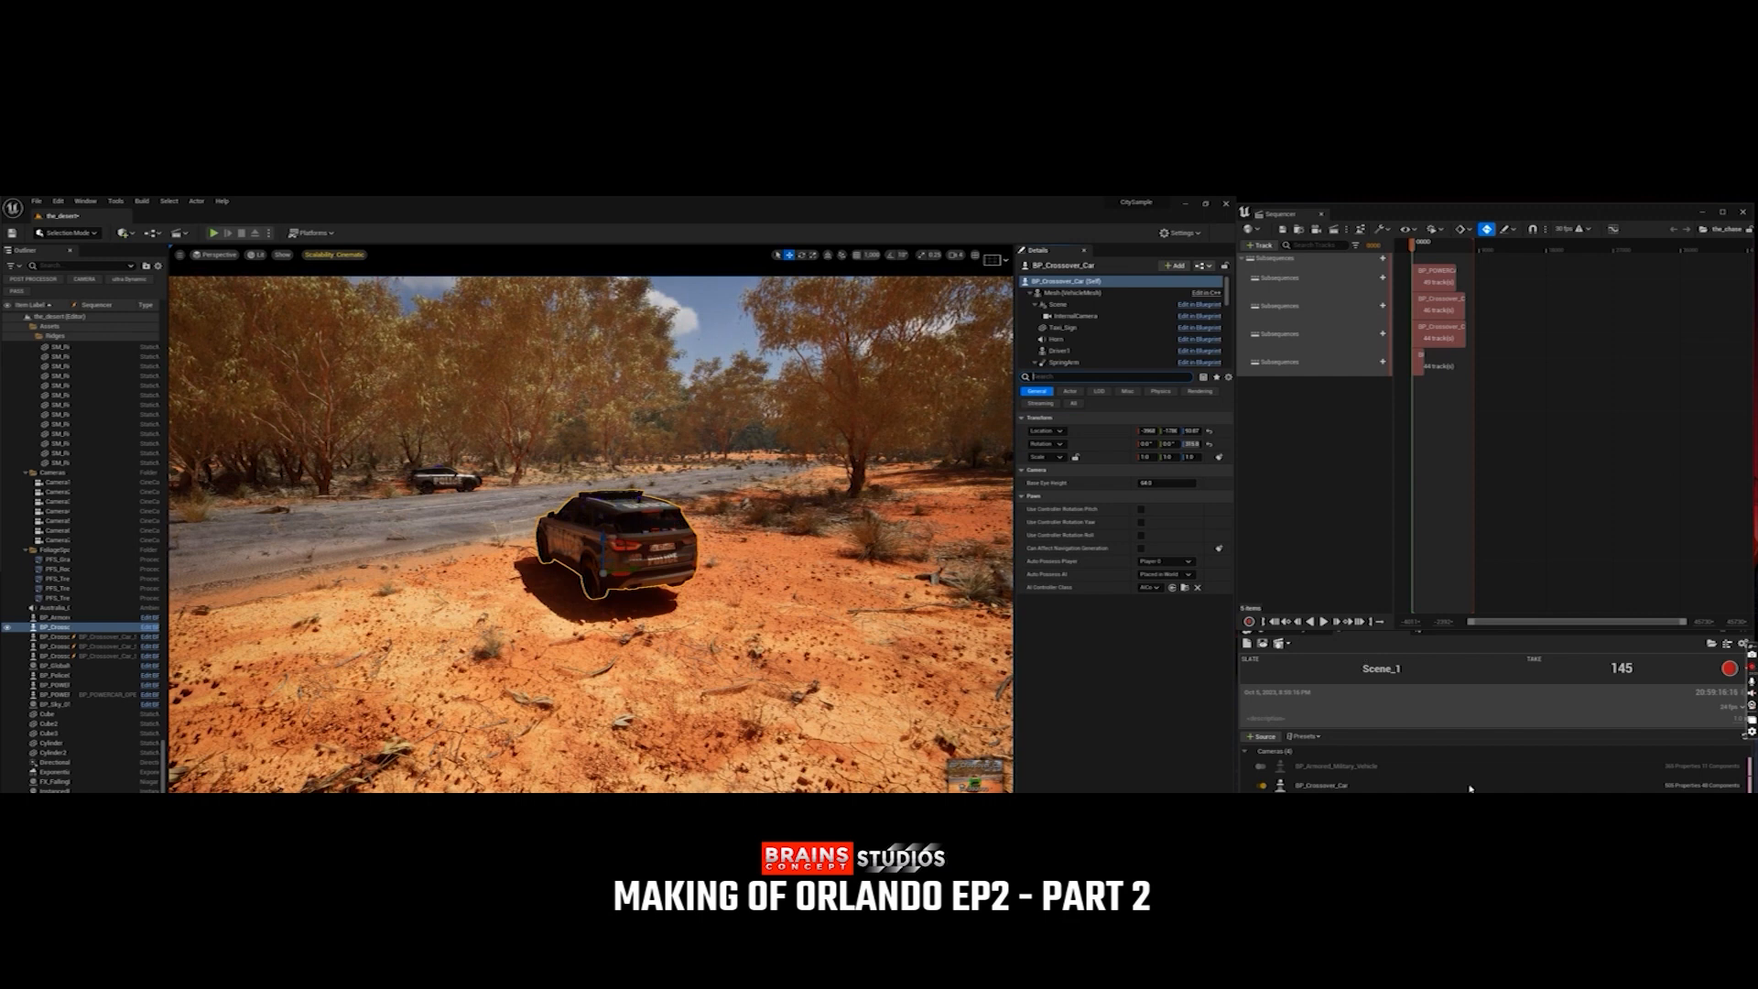
# Place a new cube on the dirt beside the police car and scale it up uniformly to roughly car size.
pyautogui.click(1470, 791)
pyautogui.moveTo(1502, 634)
pyautogui.mouseDown()
pyautogui.moveTo(1513, 682)
pyautogui.moveTo(1501, 648)
pyautogui.mouseUp()
pyautogui.click(1432, 643)
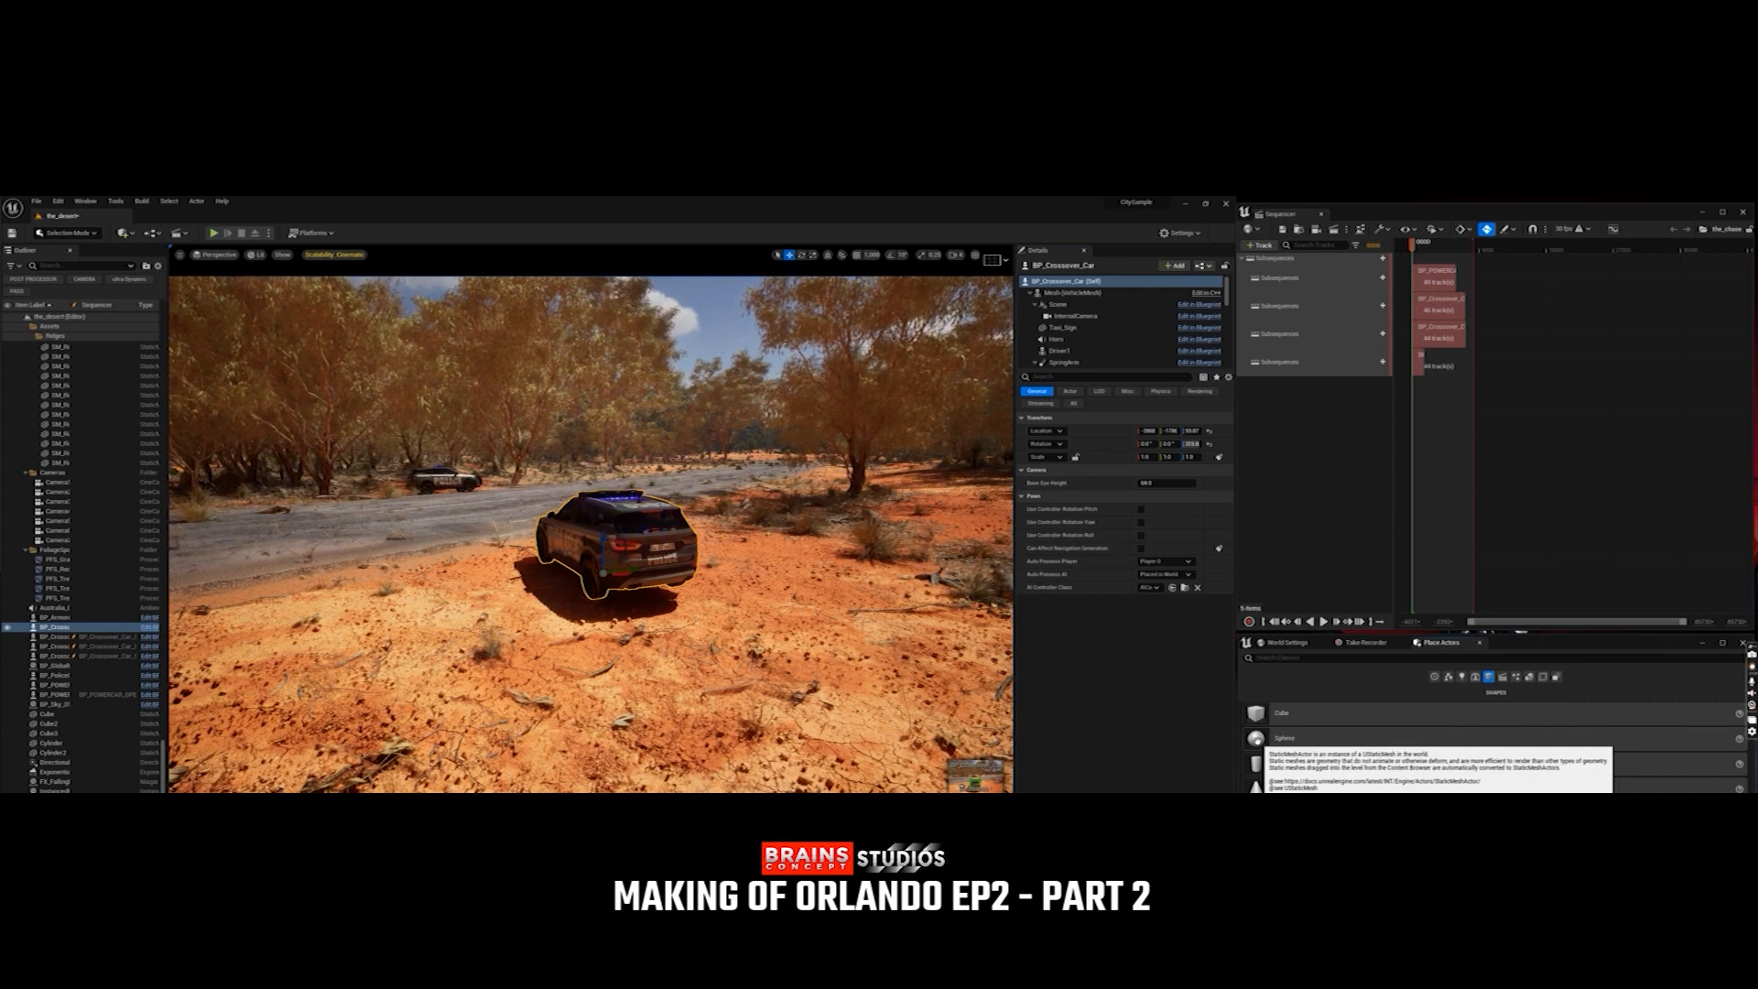
pyautogui.moveTo(1262, 717); pyautogui.dragTo(528, 604)
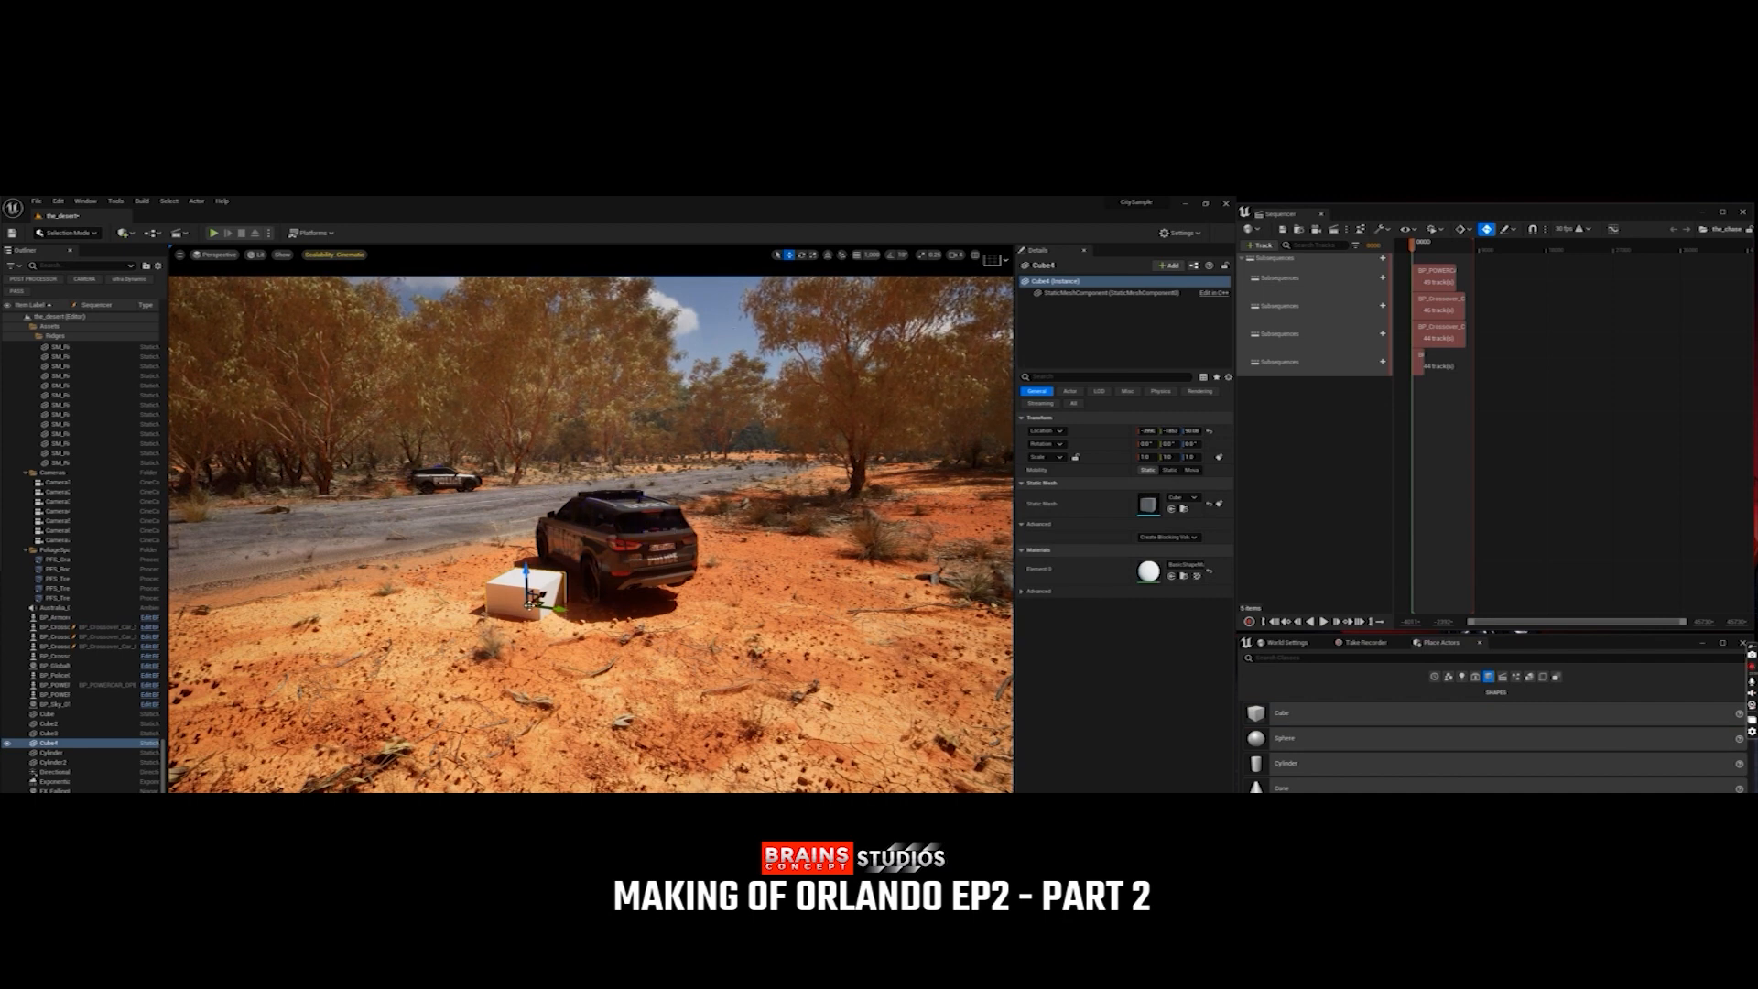
pyautogui.press('r')
pyautogui.moveTo(529, 604); pyautogui.dragTo(641, 598)
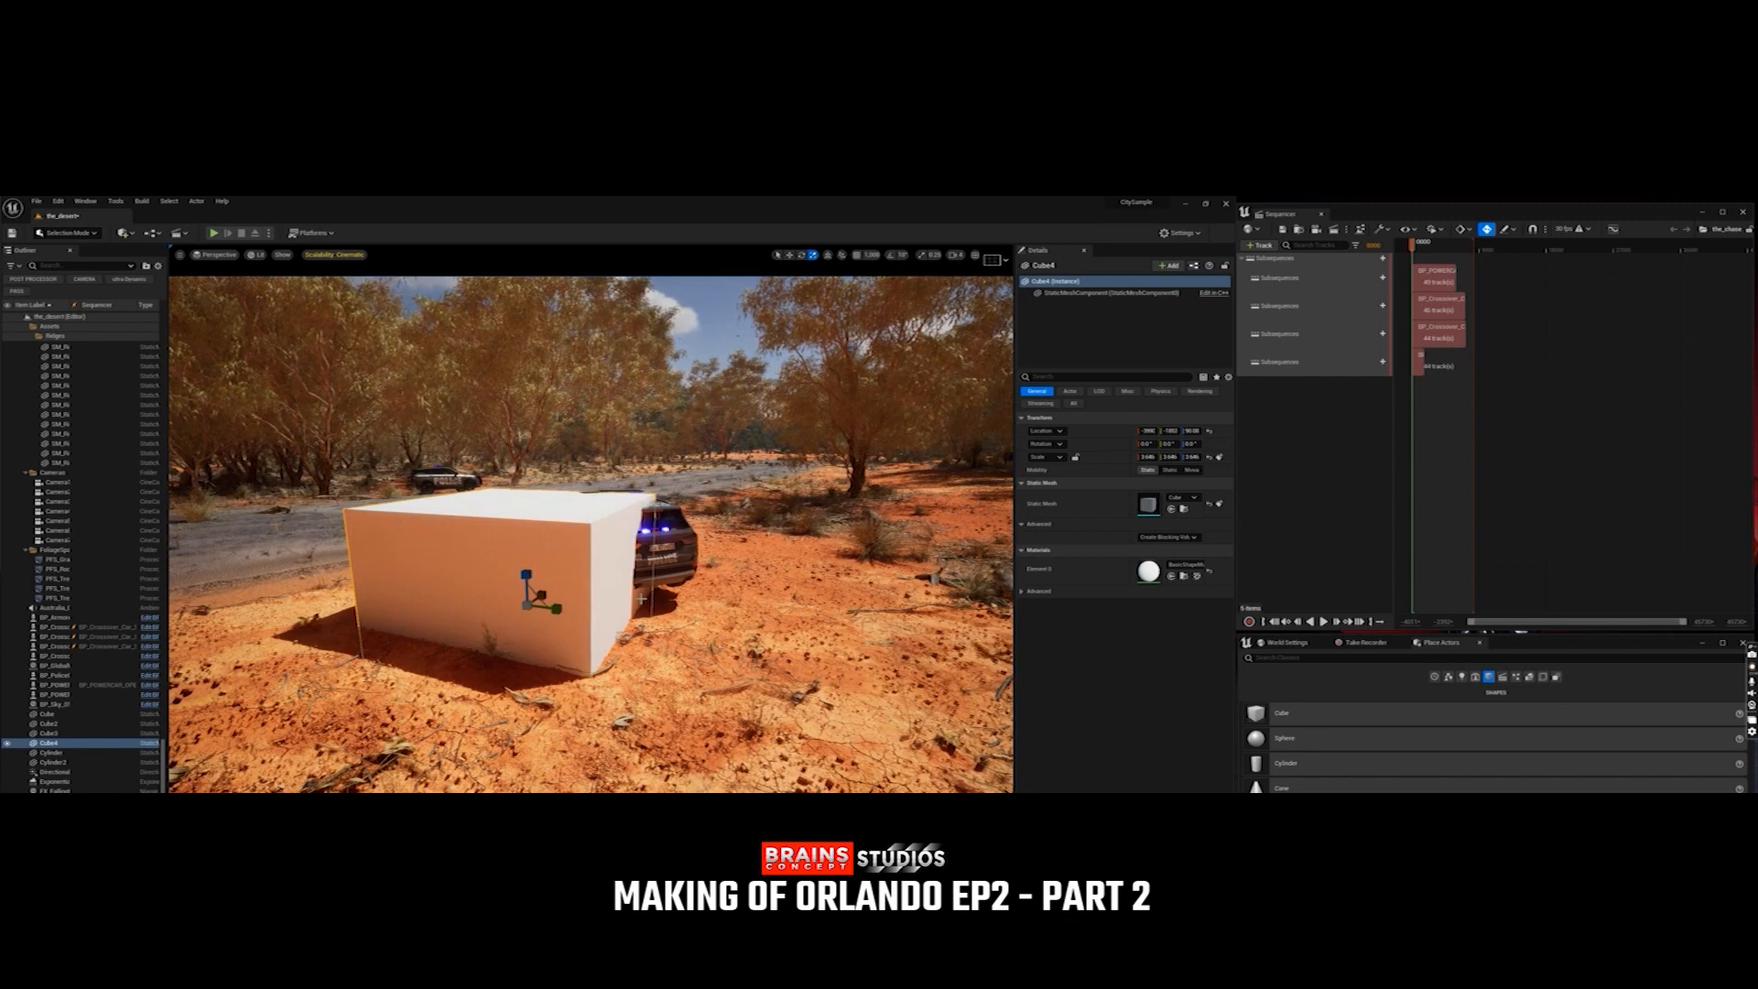
# Rotate the new cube into a tilted ramp beside the police car.
pyautogui.press('e')
pyautogui.moveTo(568, 625); pyautogui.dragTo(560, 570)
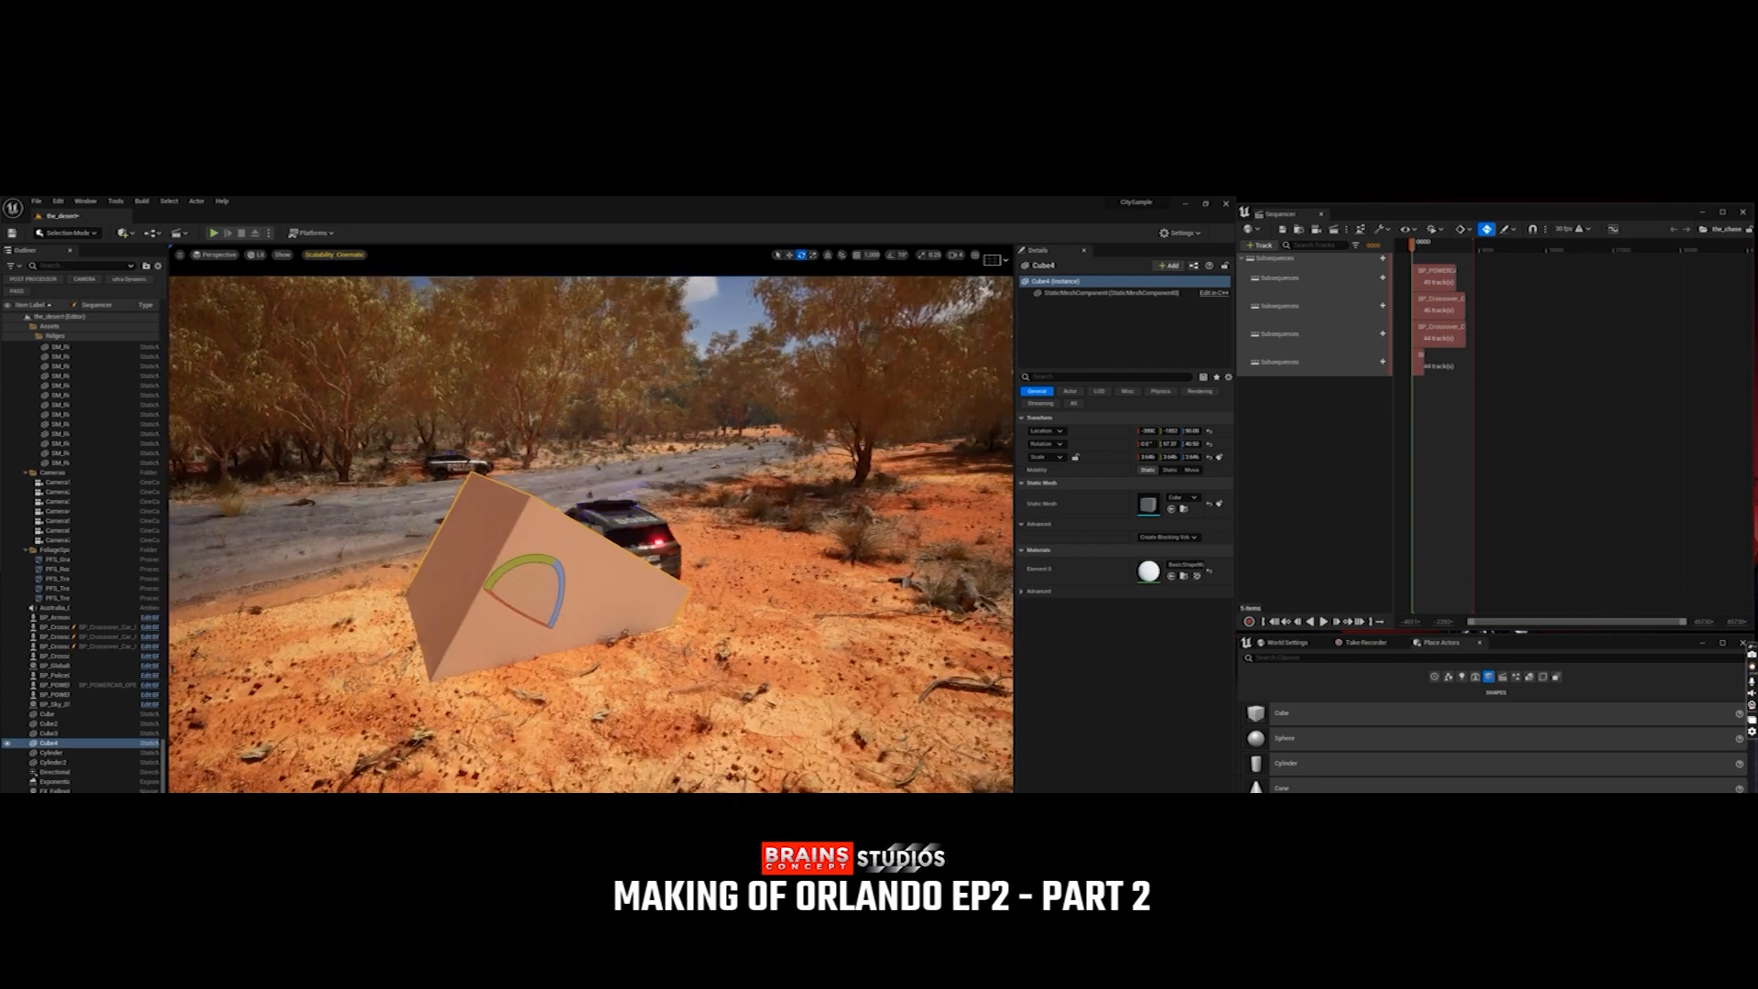
pyautogui.moveTo(566, 601); pyautogui.dragTo(540, 612, button='right')
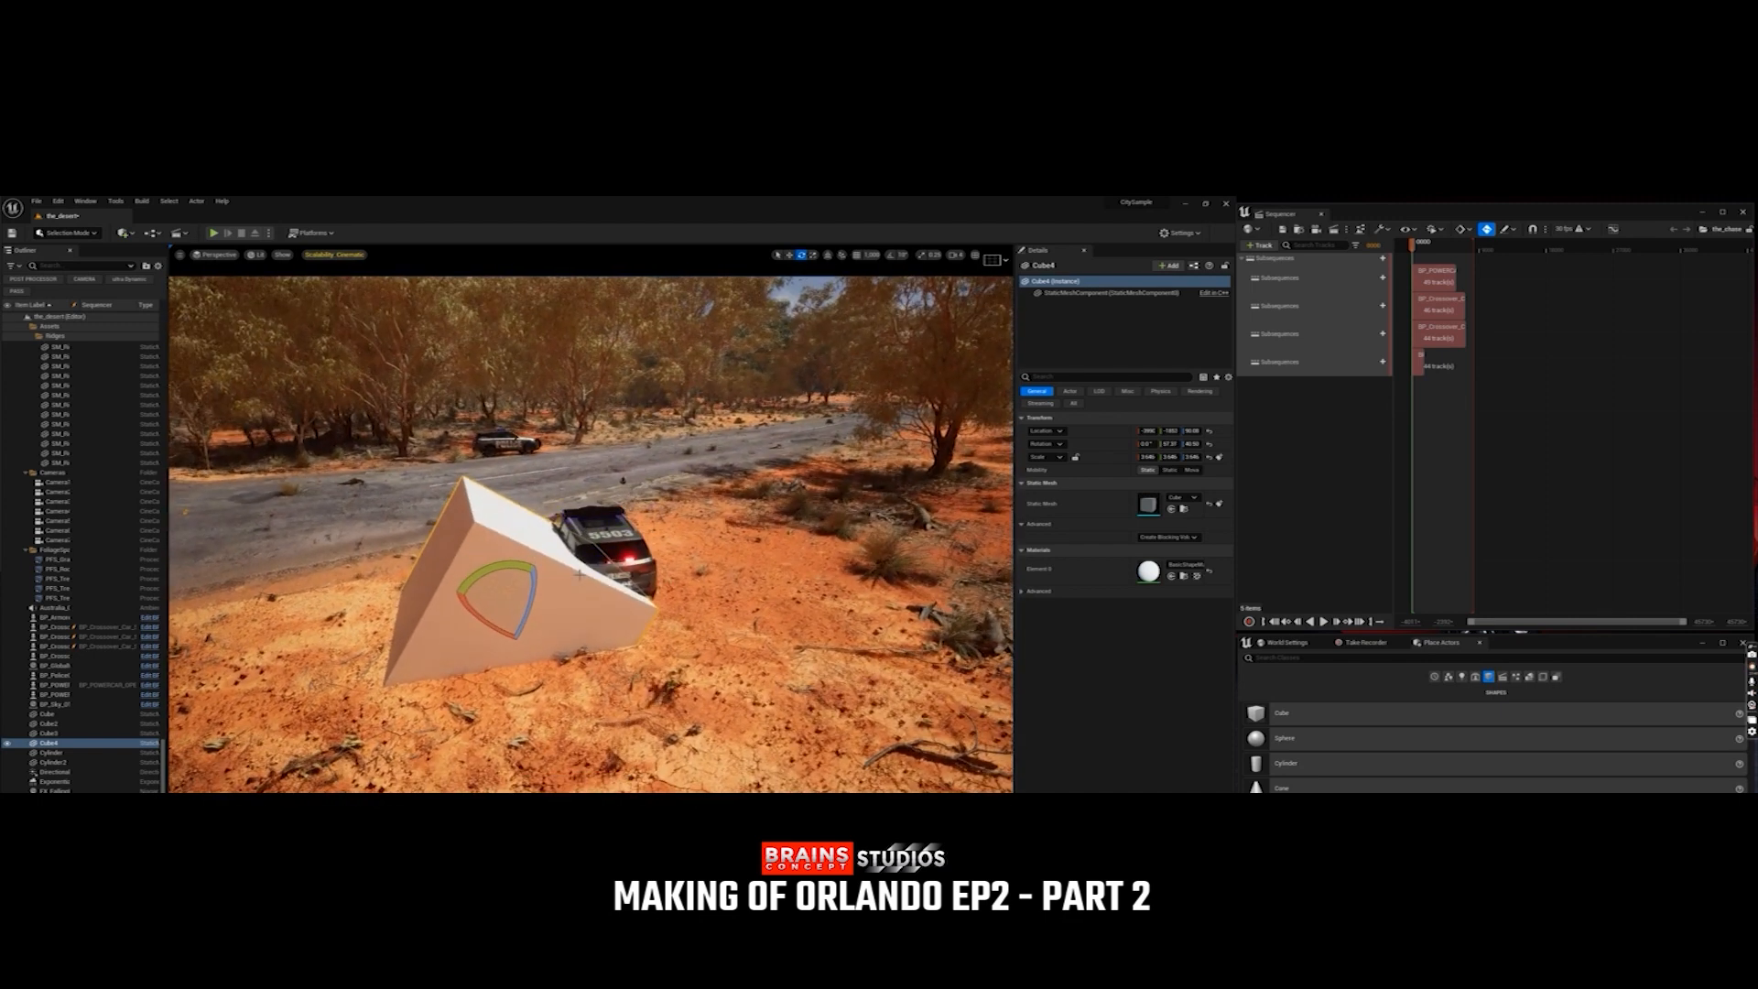
# Sink the tilted cube partly into the ground next to the police car, toggling the gizmo's coordinate space.
pyautogui.press('w')
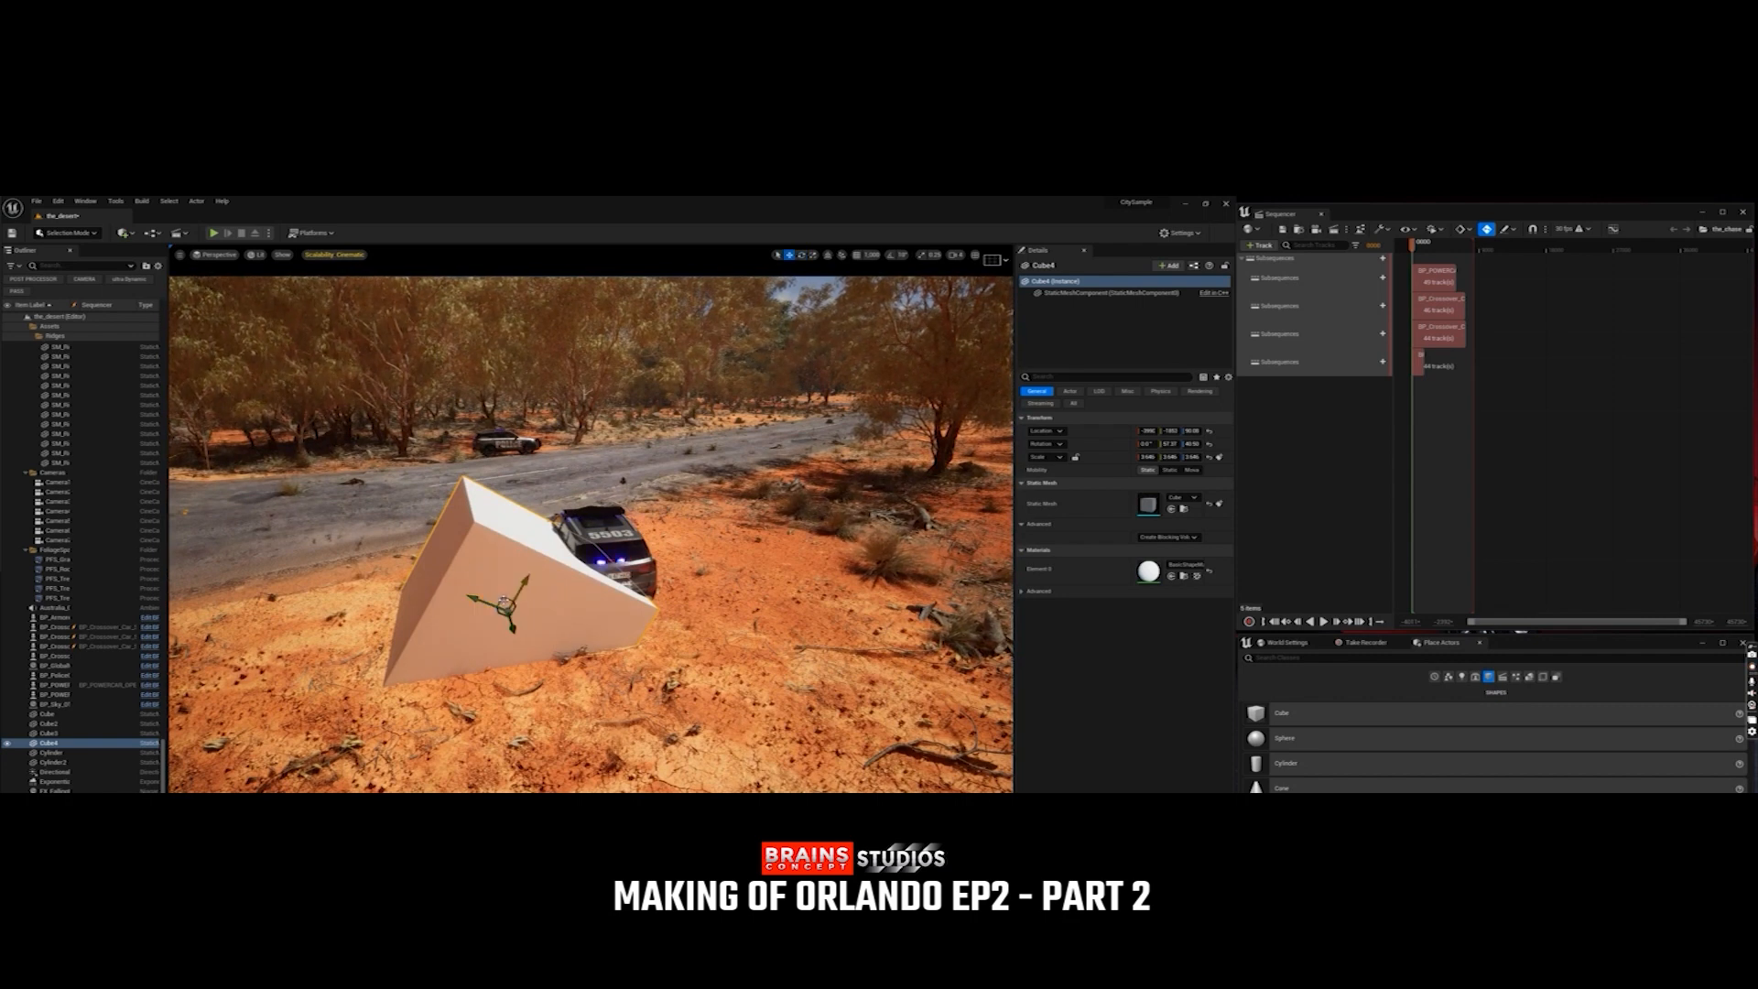
pyautogui.moveTo(504, 604); pyautogui.dragTo(539, 672)
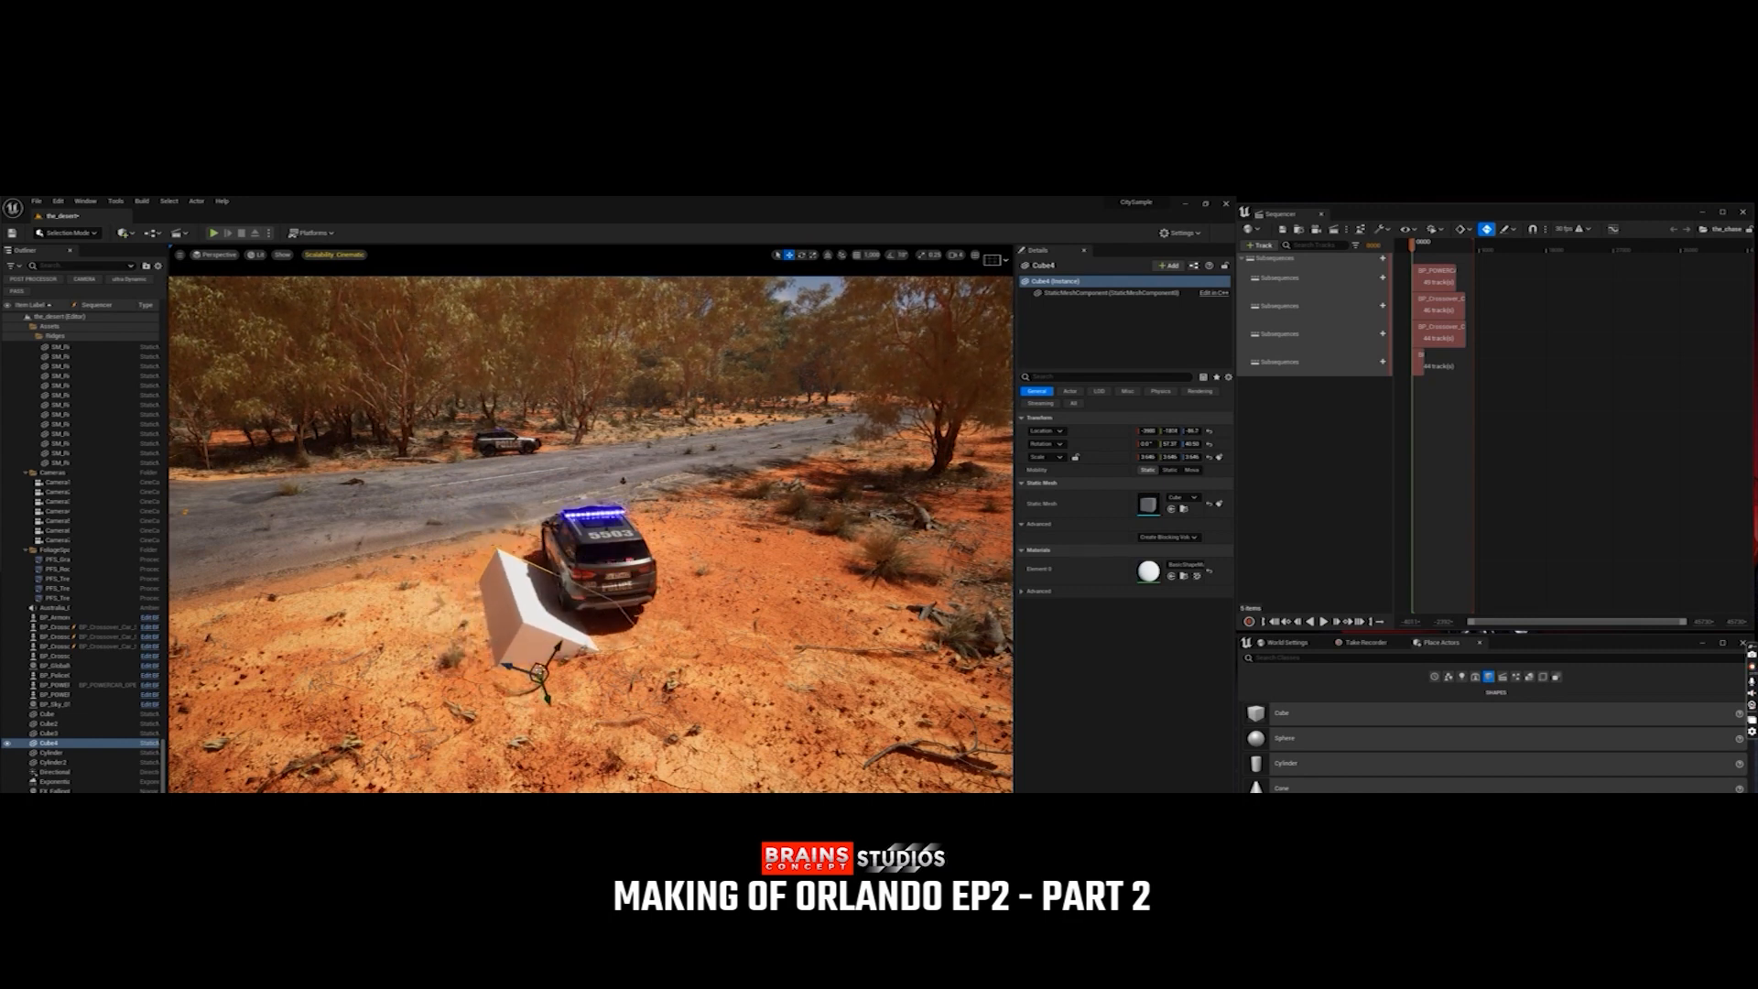
pyautogui.click(826, 255)
pyautogui.moveTo(539, 646); pyautogui.dragTo(480, 573)
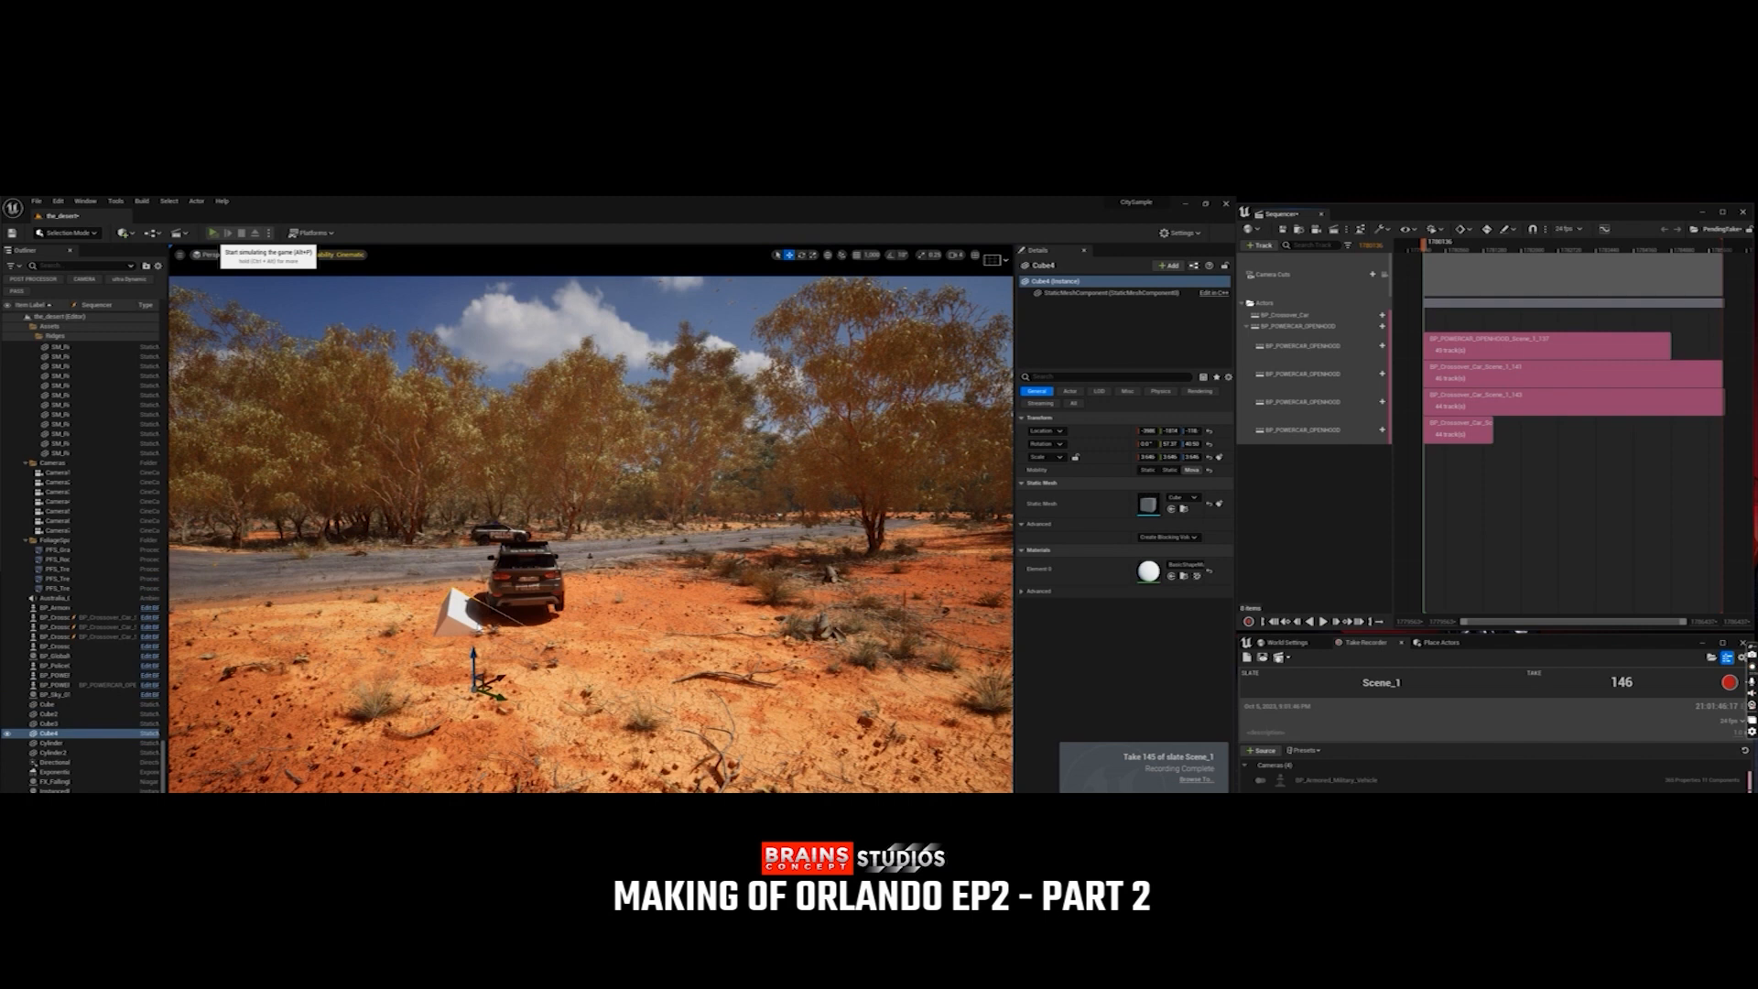
# Simulate the level and record take 146 of Scene_1 while raising the tilted cube under the police car, and stop the simulation.
pyautogui.click(214, 234)
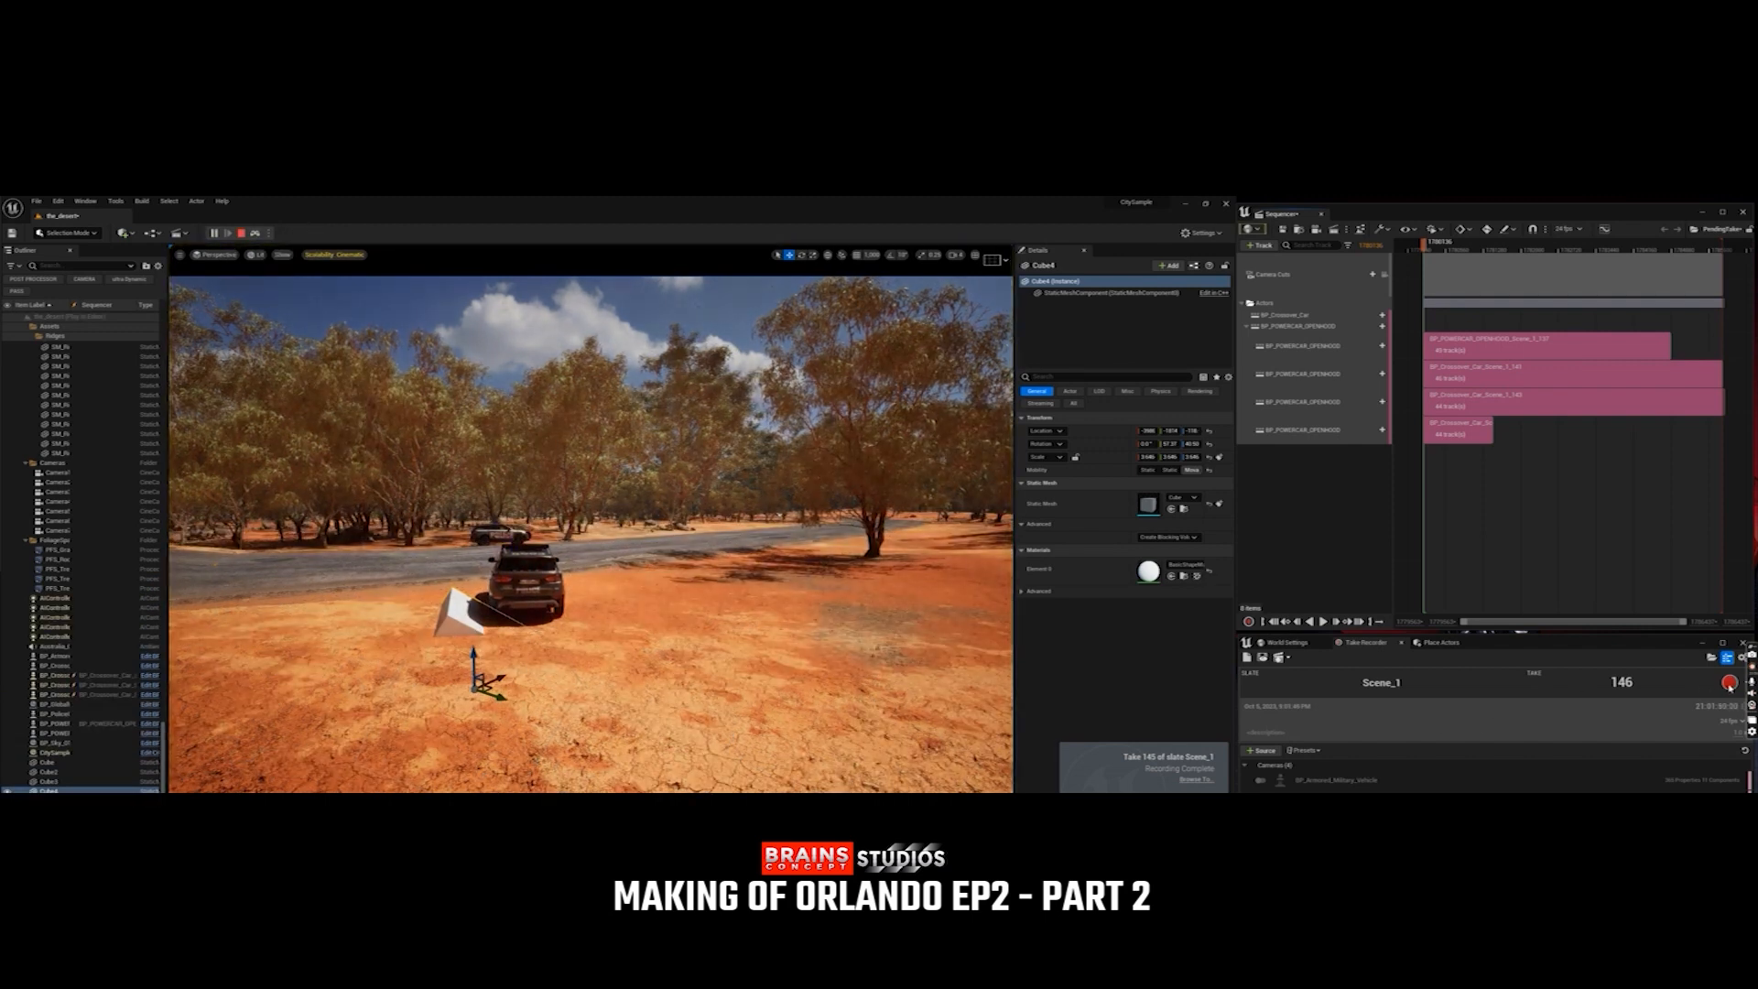
pyautogui.click(1729, 683)
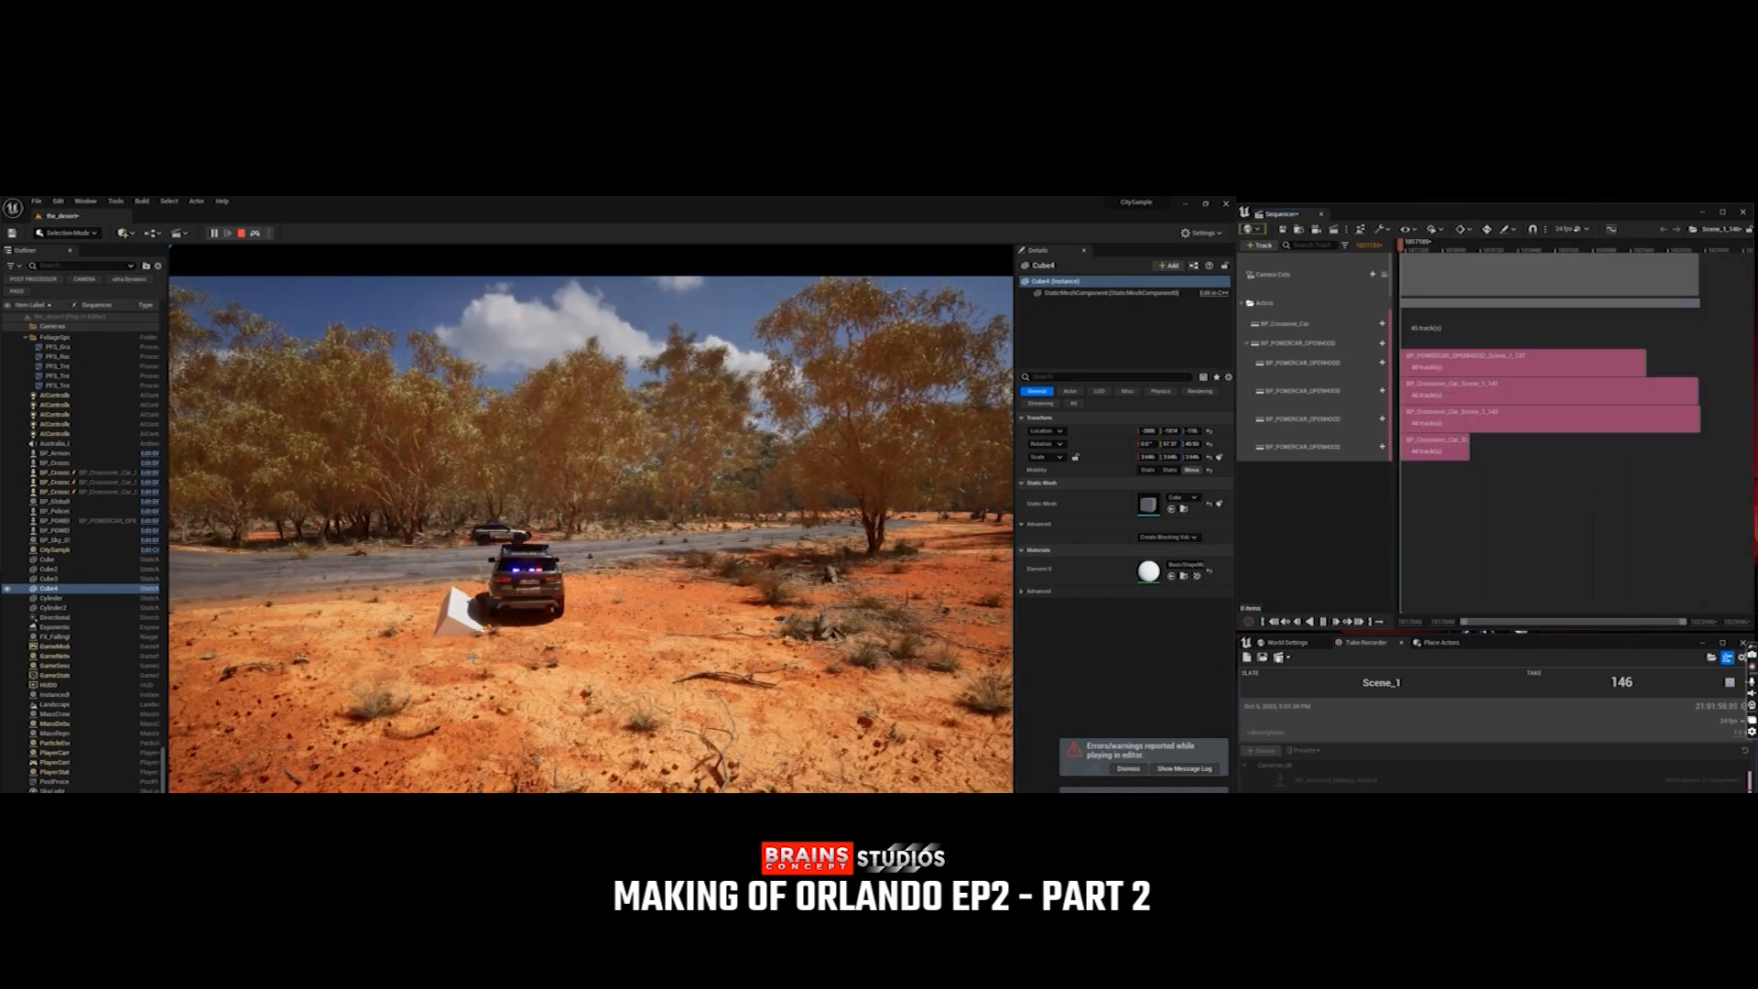
pyautogui.click(451, 614)
pyautogui.moveTo(471, 661); pyautogui.dragTo(446, 615)
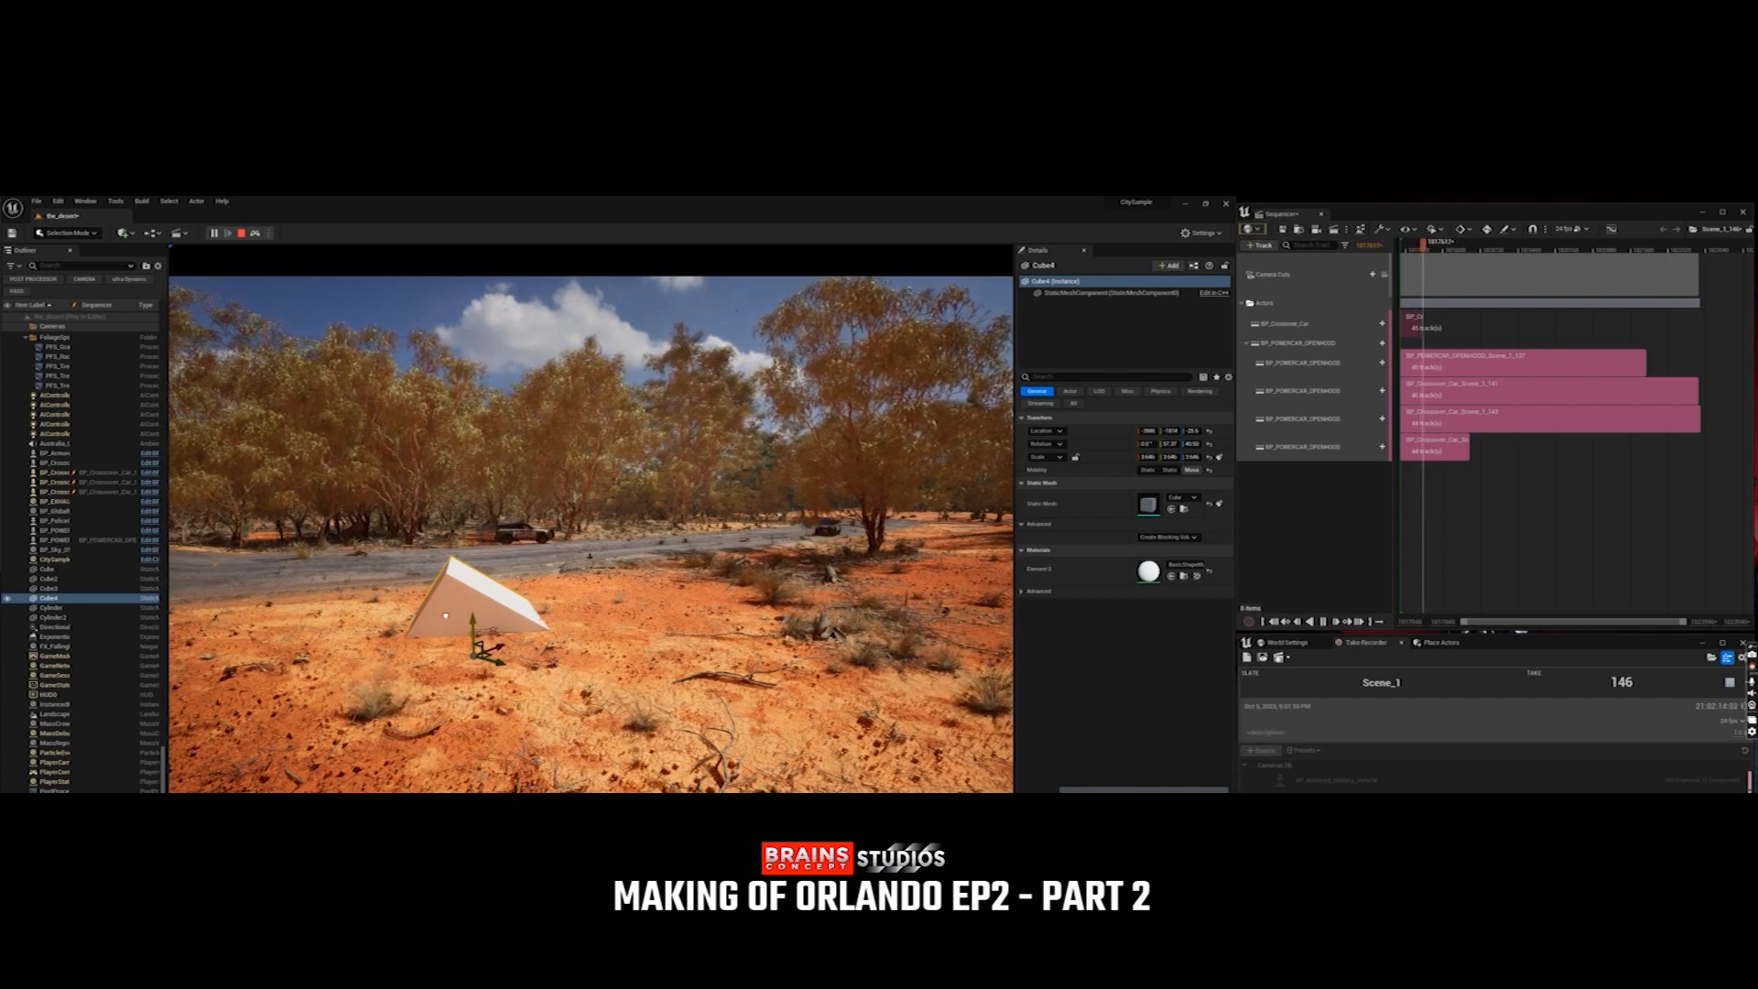
pyautogui.click(241, 234)
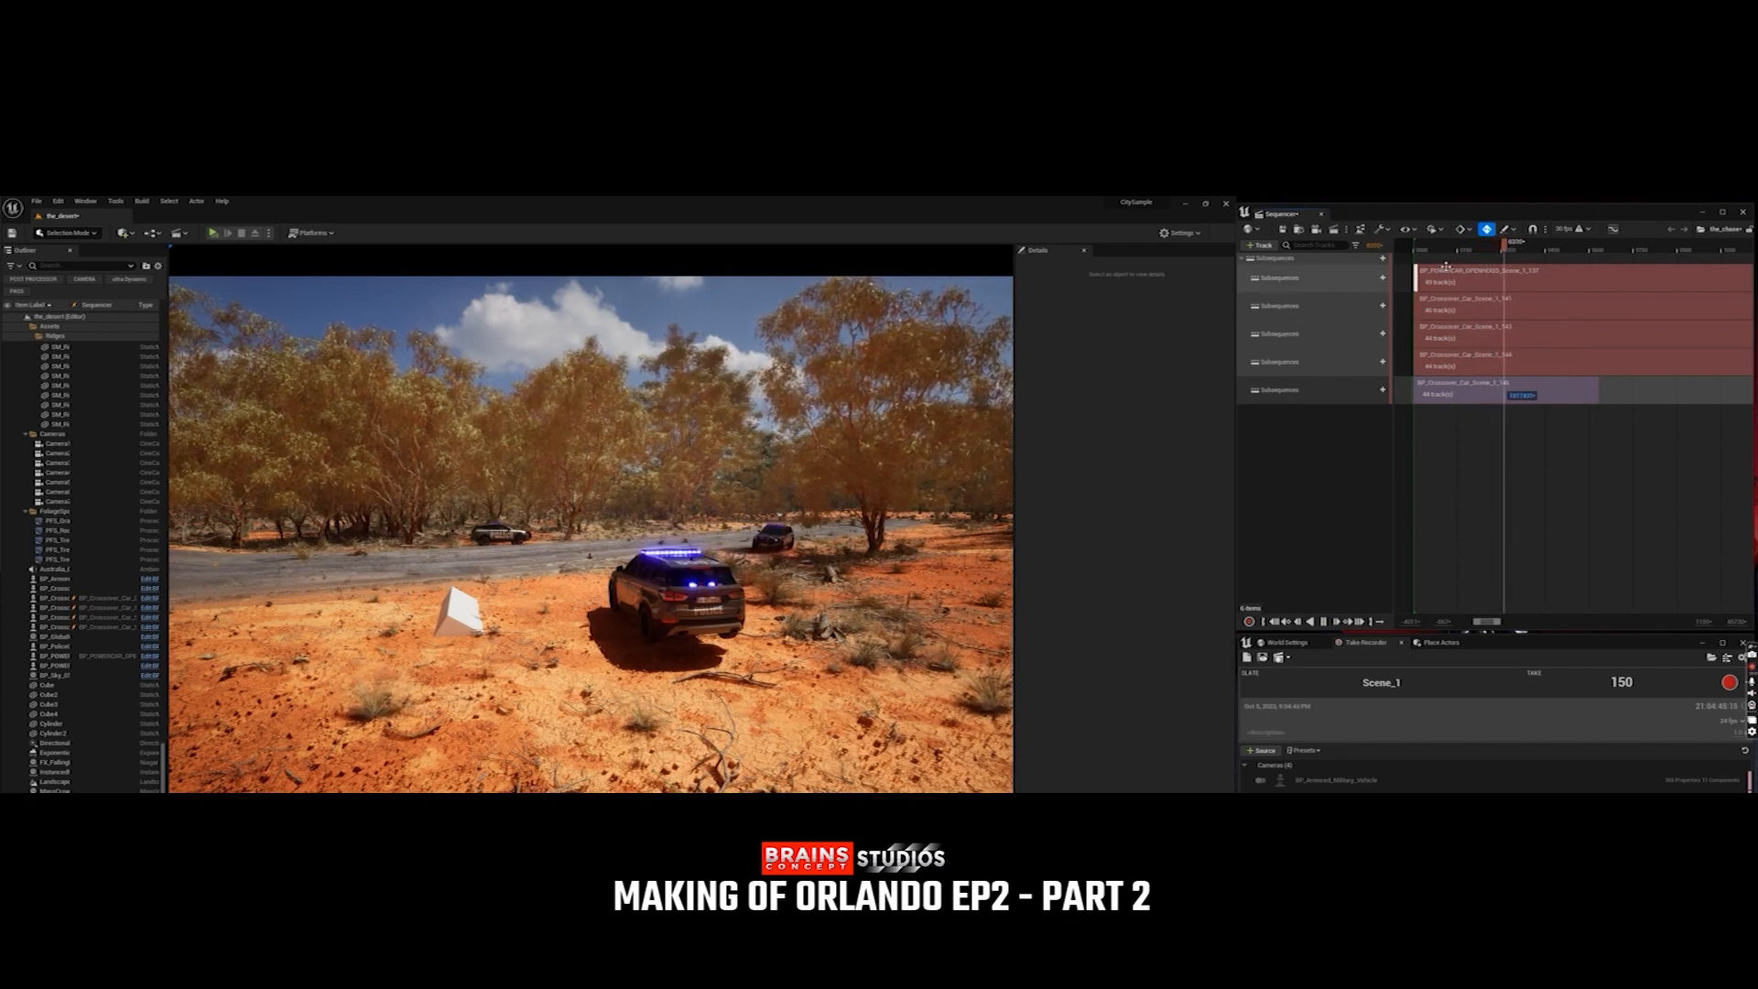
# Play the chase sequence from its start and delete the ramp cube from the level.
pyautogui.click(1421, 250)
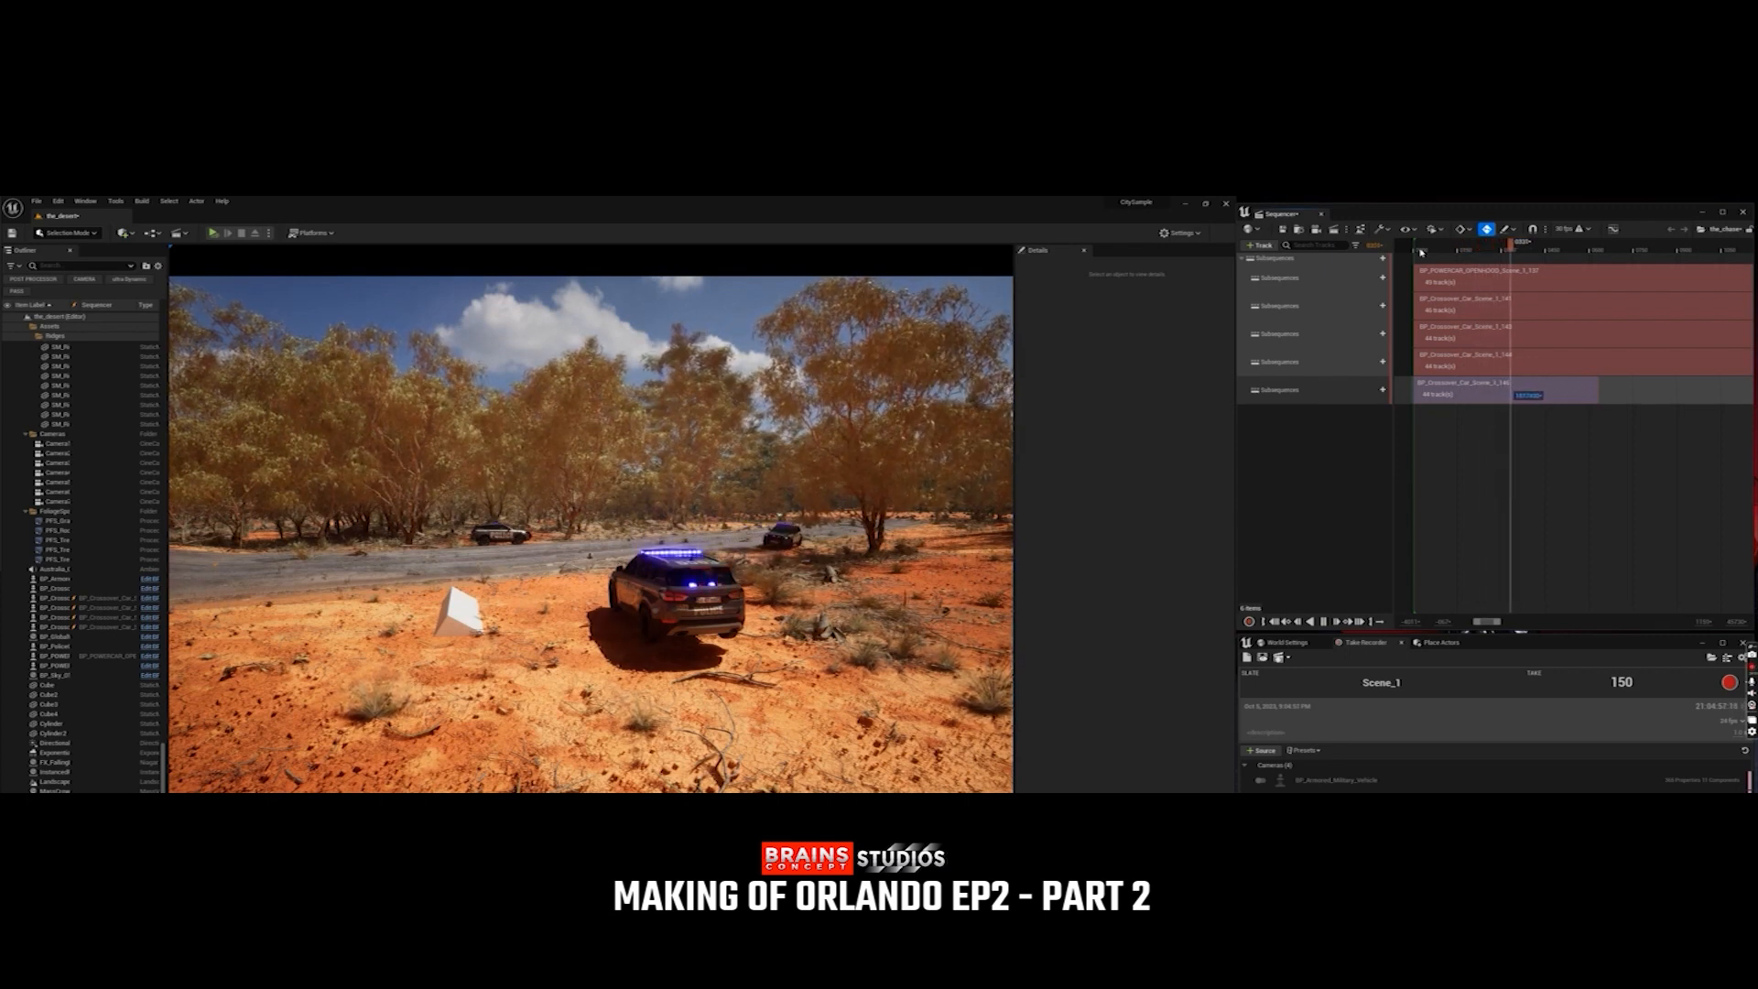
pyautogui.press('space')
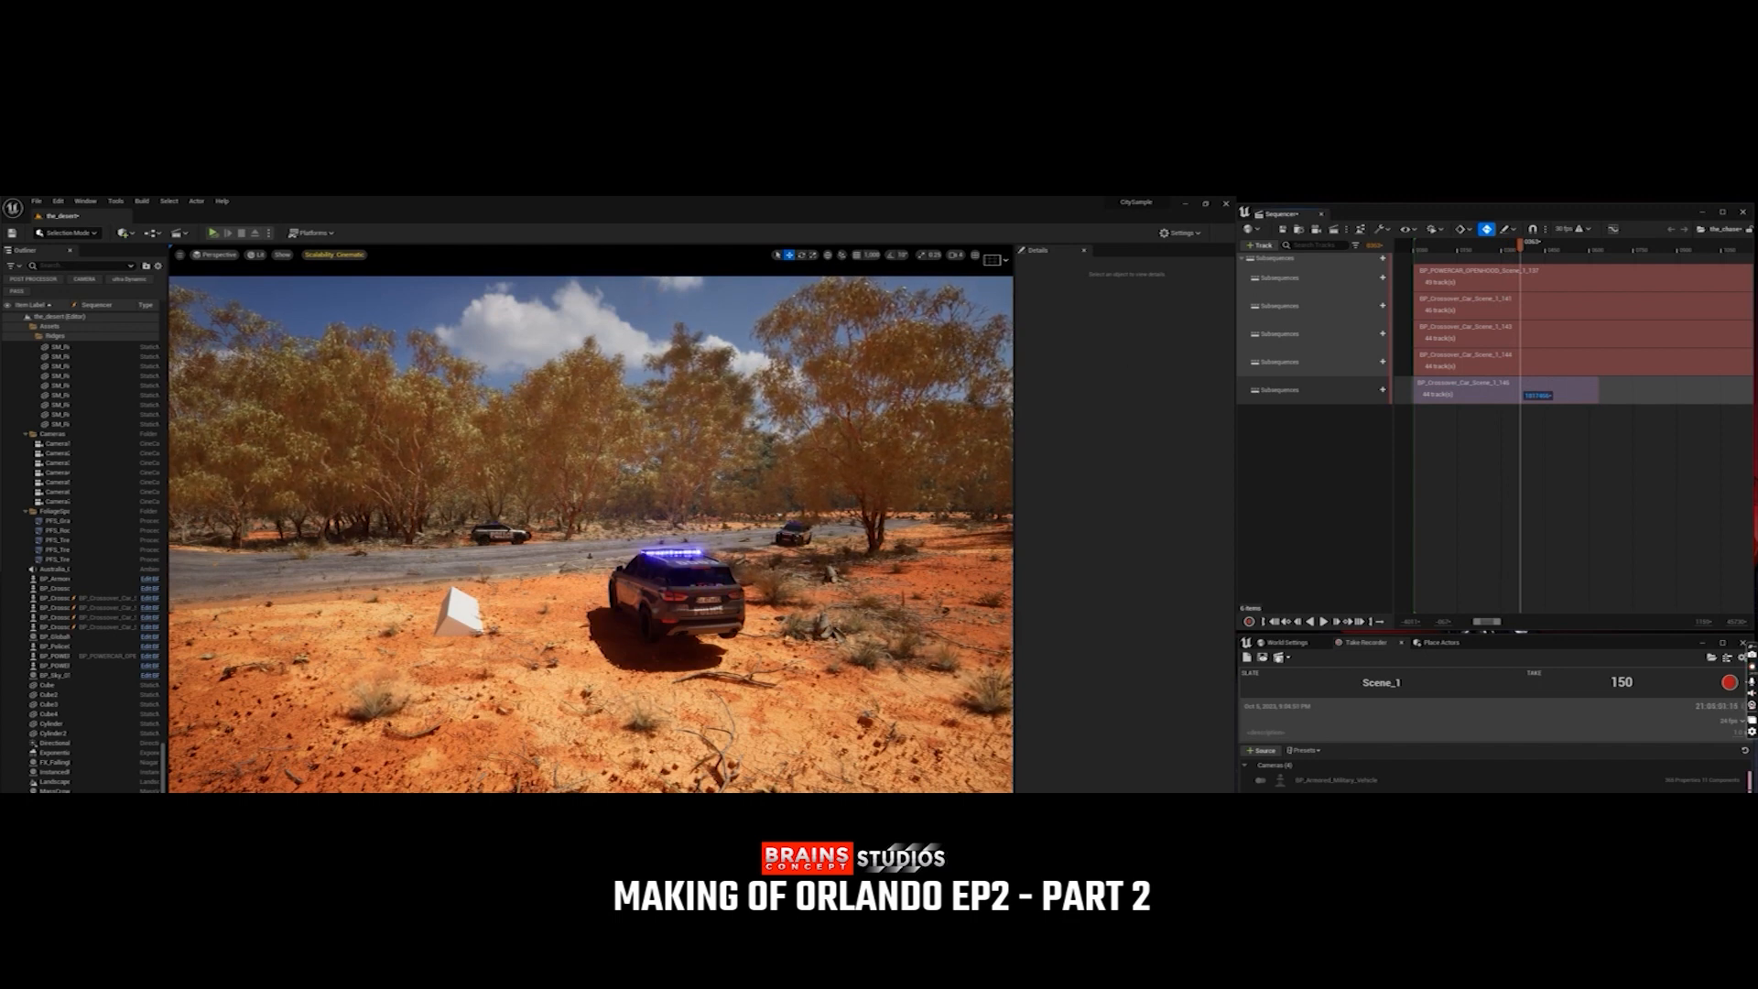
pyautogui.click(452, 617)
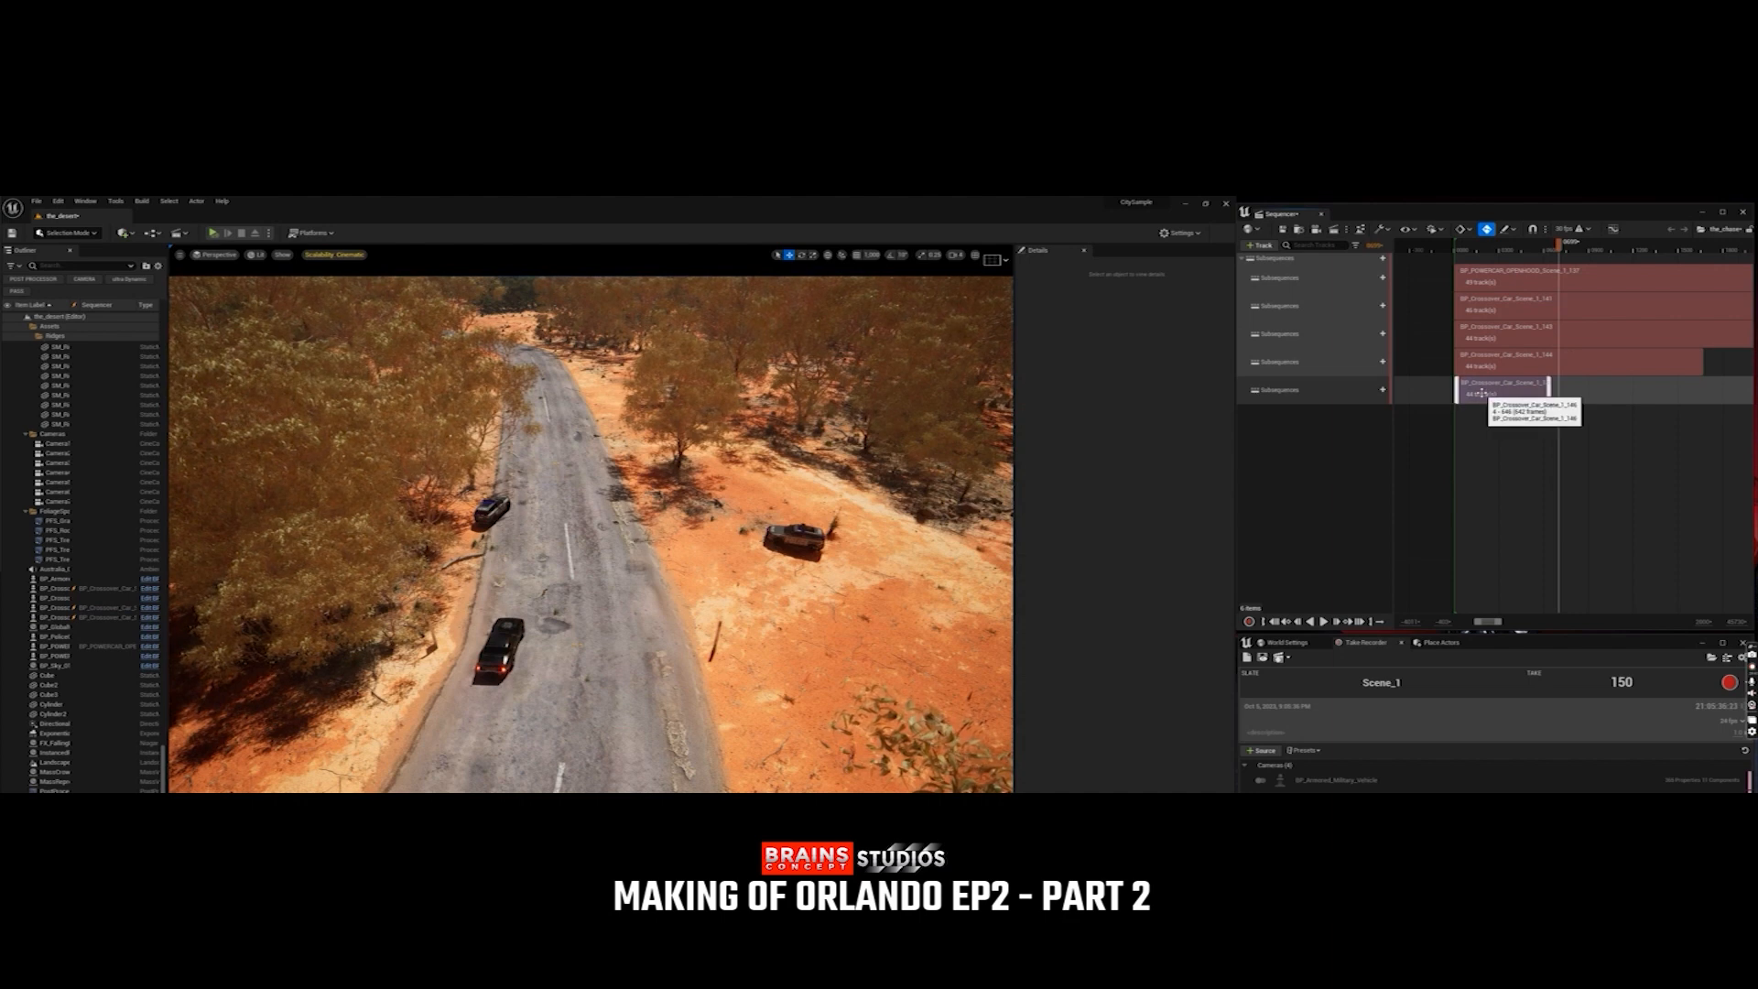
# Shift the lowest BP_Crossover_Car subsequence clip later on the timeline and play the sequence from around its start.
pyautogui.click(1530, 392)
pyautogui.moveTo(1530, 392); pyautogui.dragTo(1562, 422)
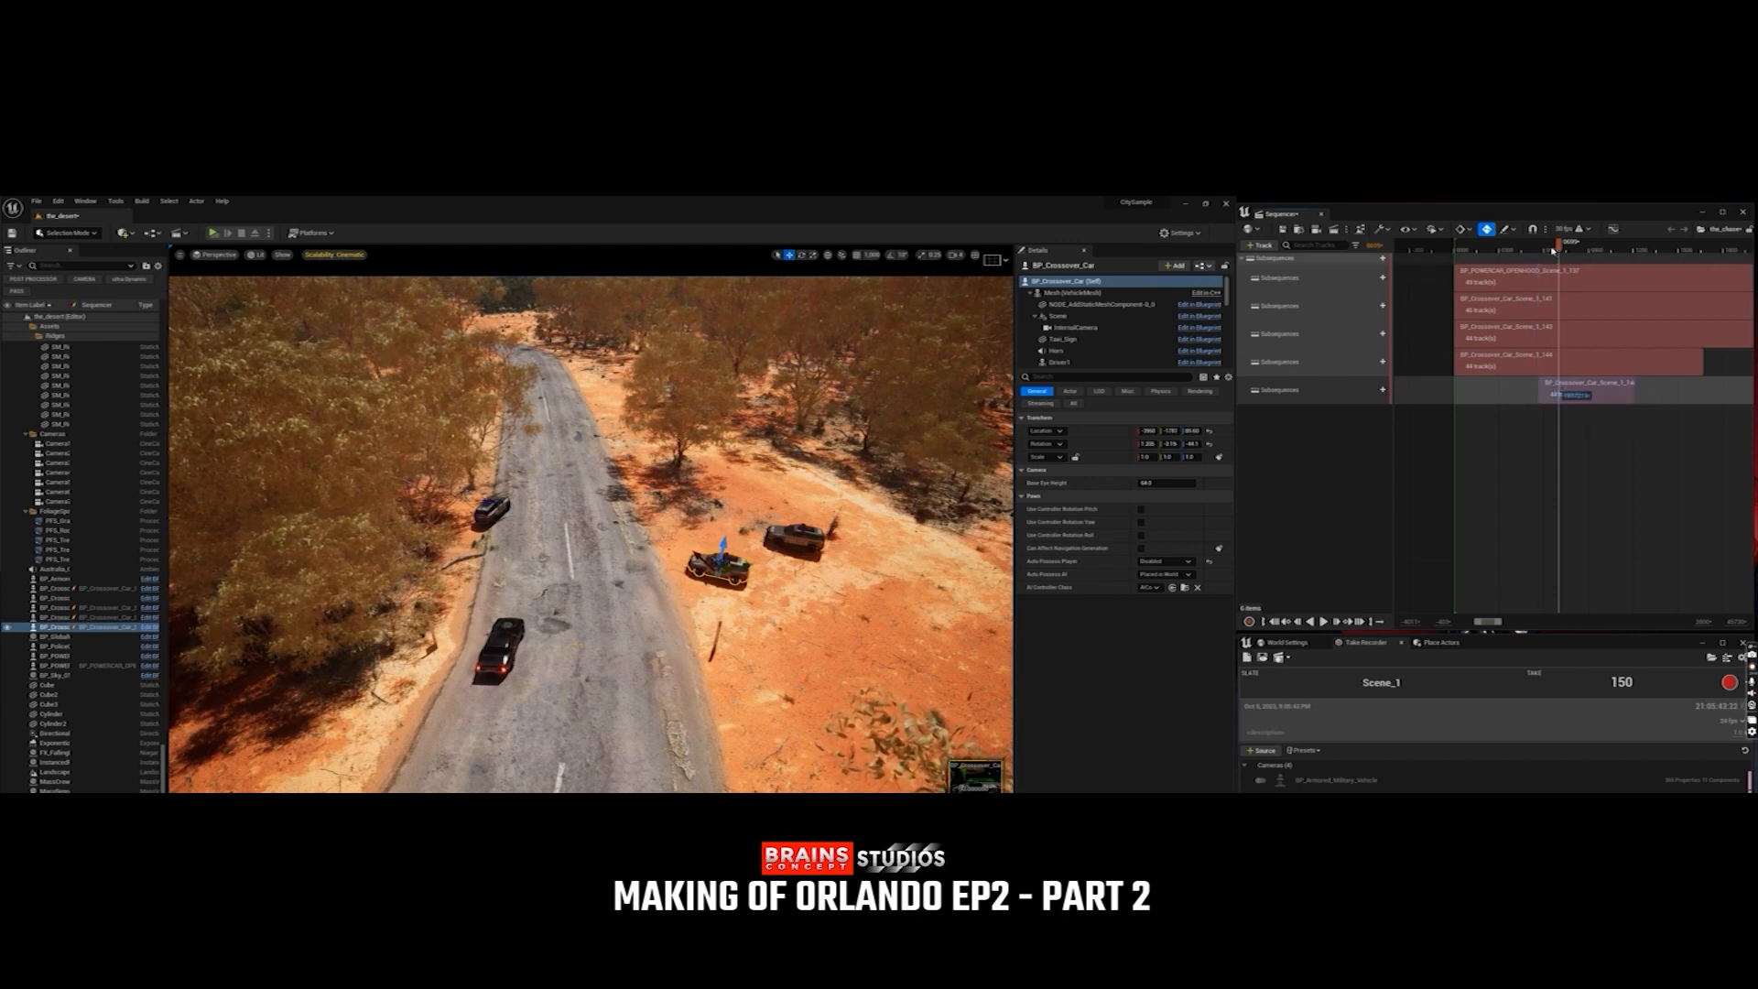
pyautogui.click(1552, 249)
pyautogui.moveTo(1542, 251); pyautogui.dragTo(1541, 253)
pyautogui.press('space')
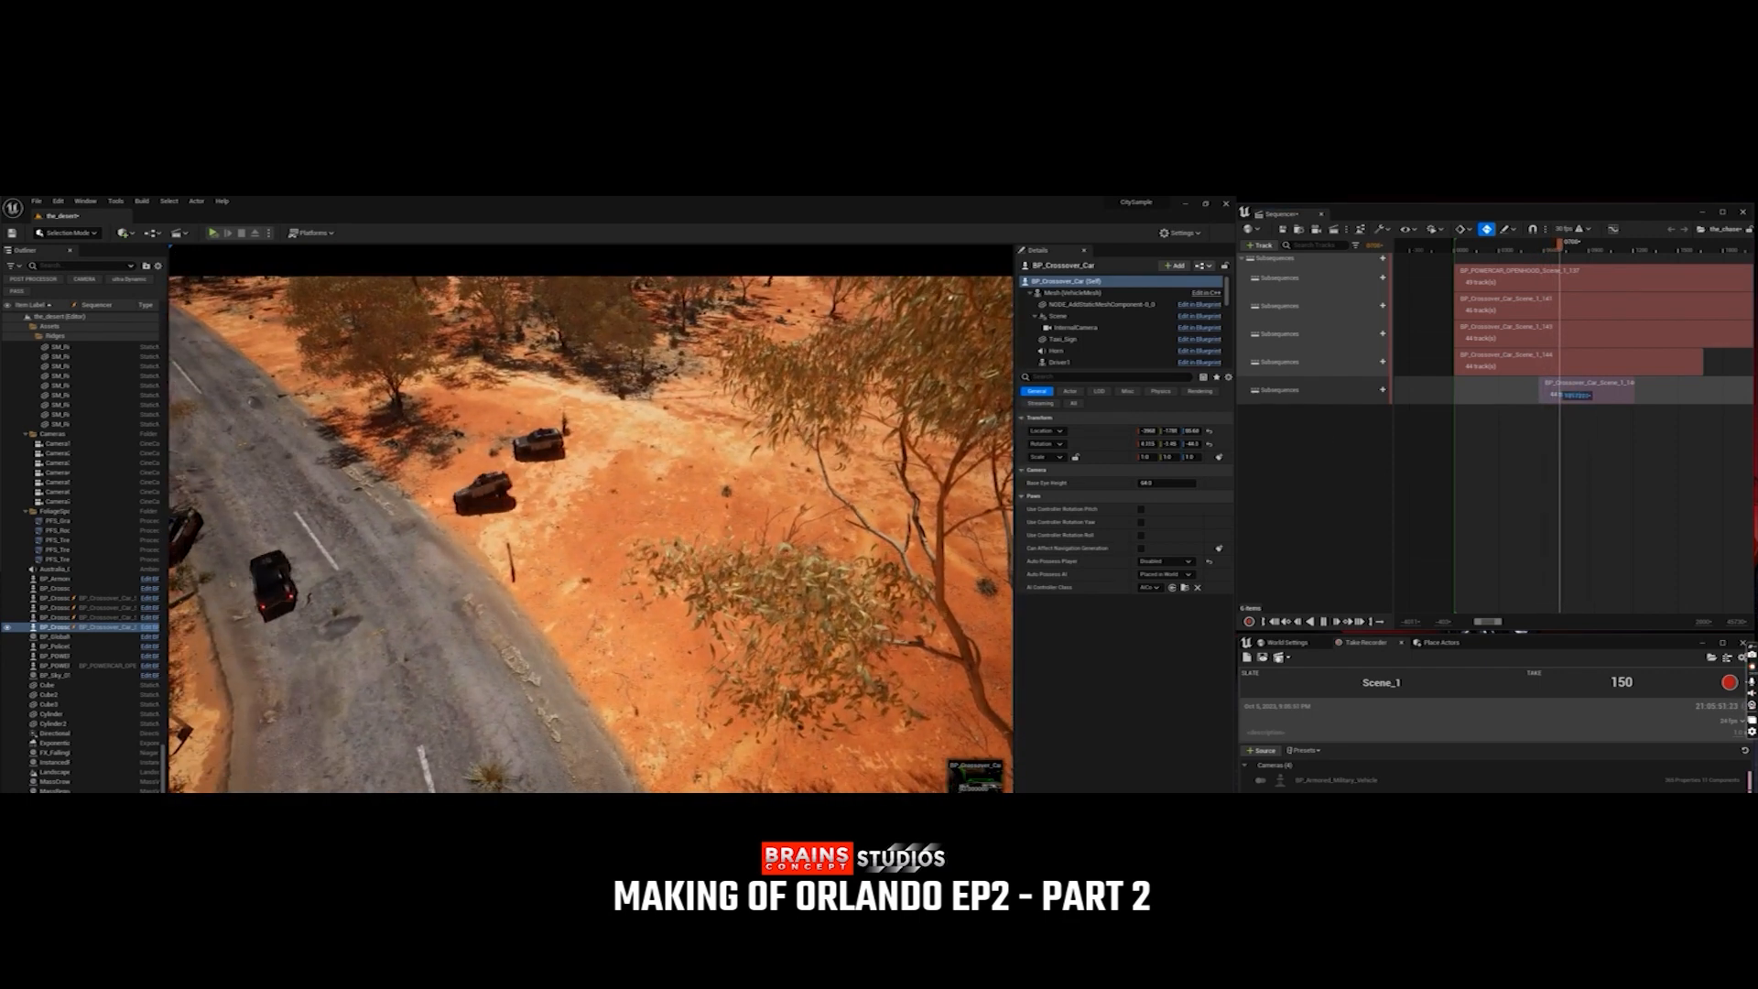
pyautogui.moveTo(1563, 577); pyautogui.dragTo(1544, 556, button='right')
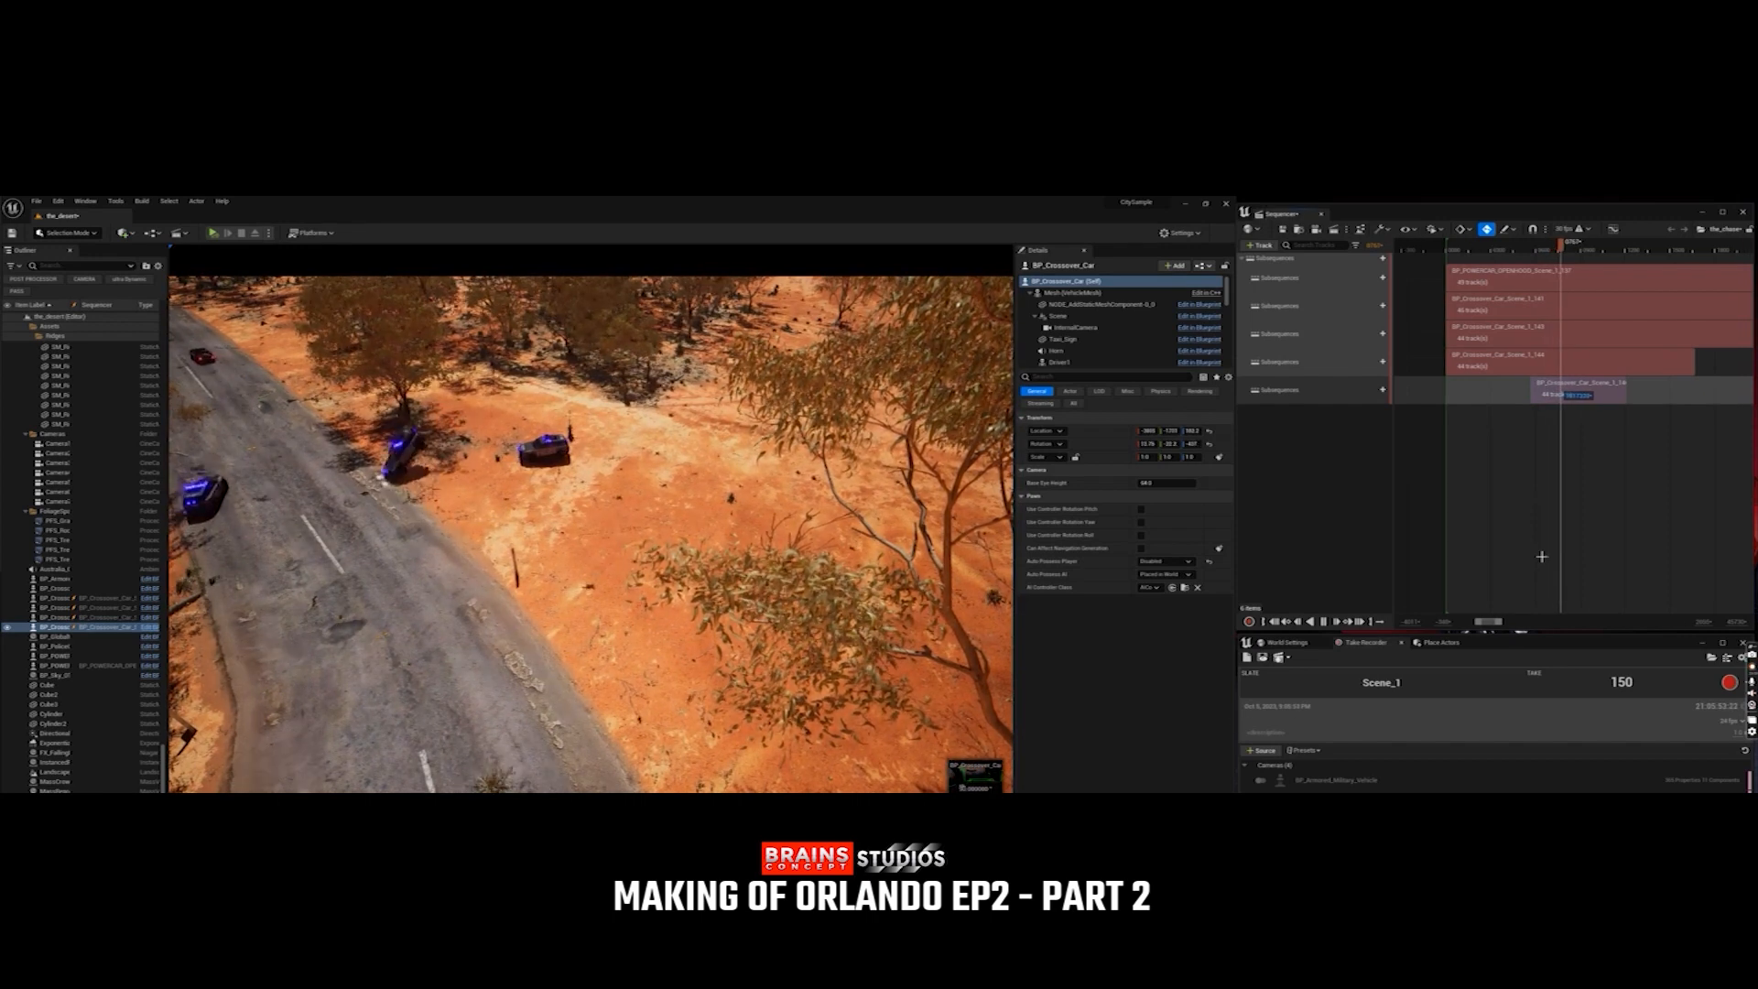
pyautogui.press('space')
# Fine-tune the lowest crossover car clip to start slightly earlier, checking it in playback, and return the playhead to just before it.
pyautogui.moveTo(1540, 252); pyautogui.dragTo(1516, 251)
pyautogui.moveTo(1576, 390); pyautogui.dragTo(1565, 394)
pyautogui.press('space')
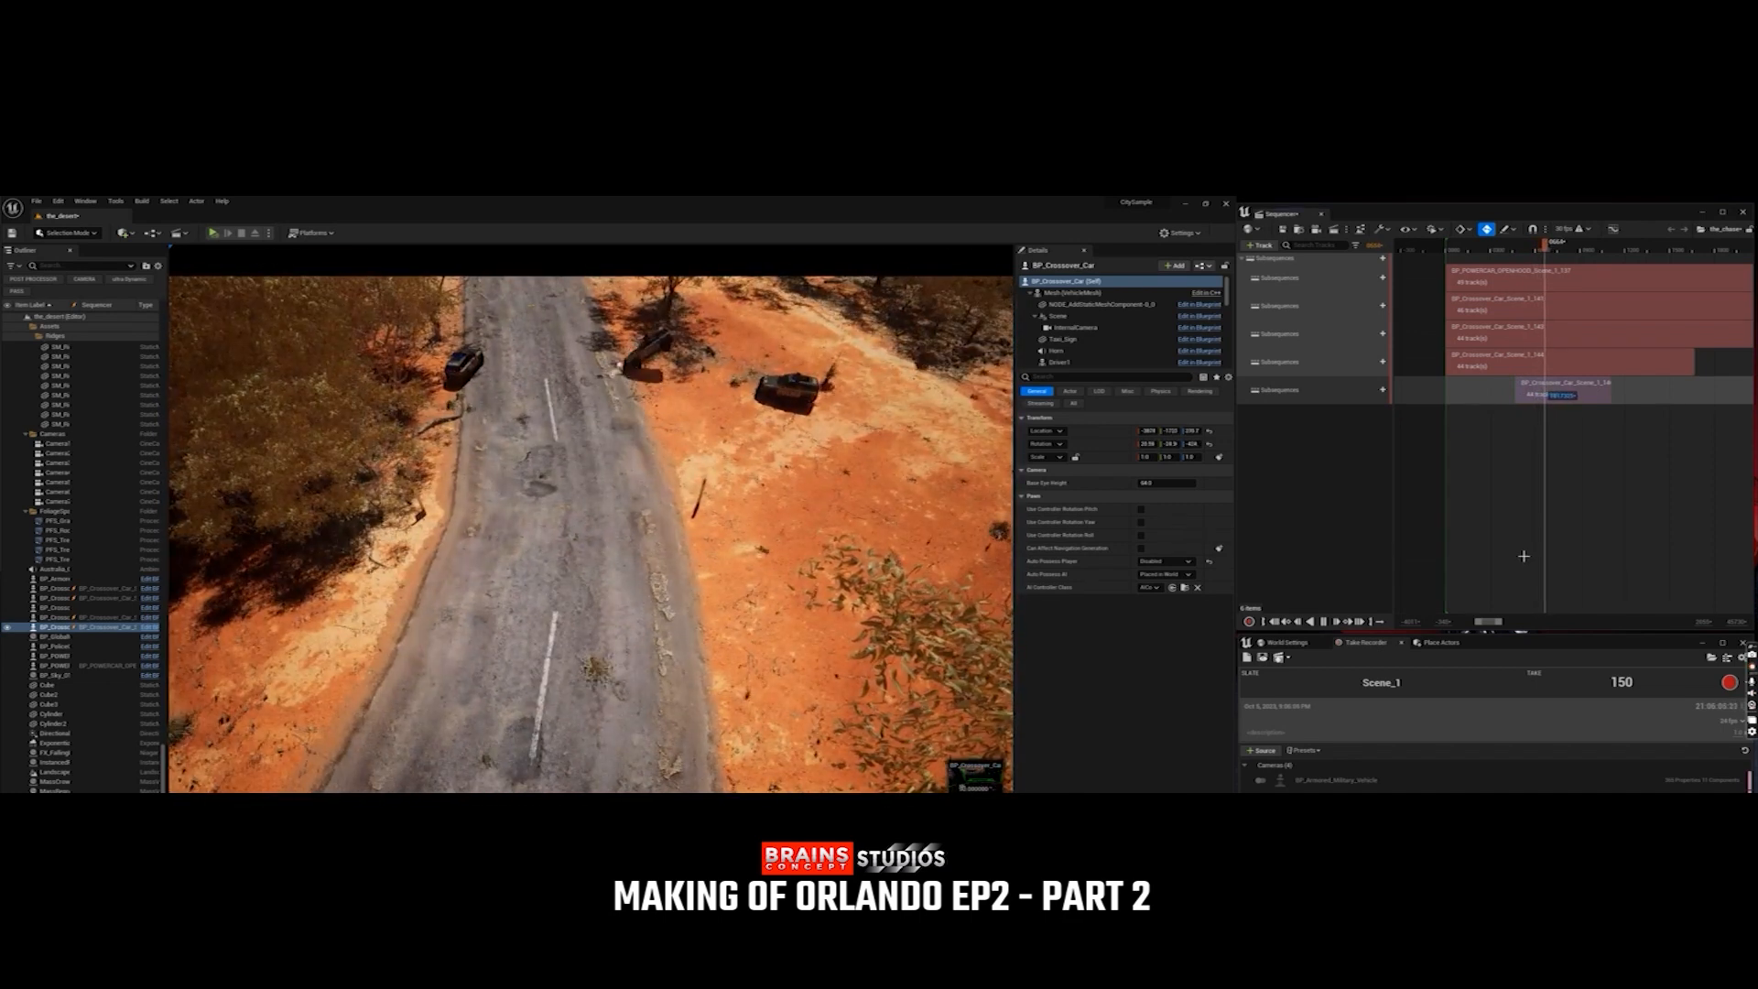
pyautogui.press('space')
pyautogui.moveTo(1563, 400); pyautogui.dragTo(1560, 380)
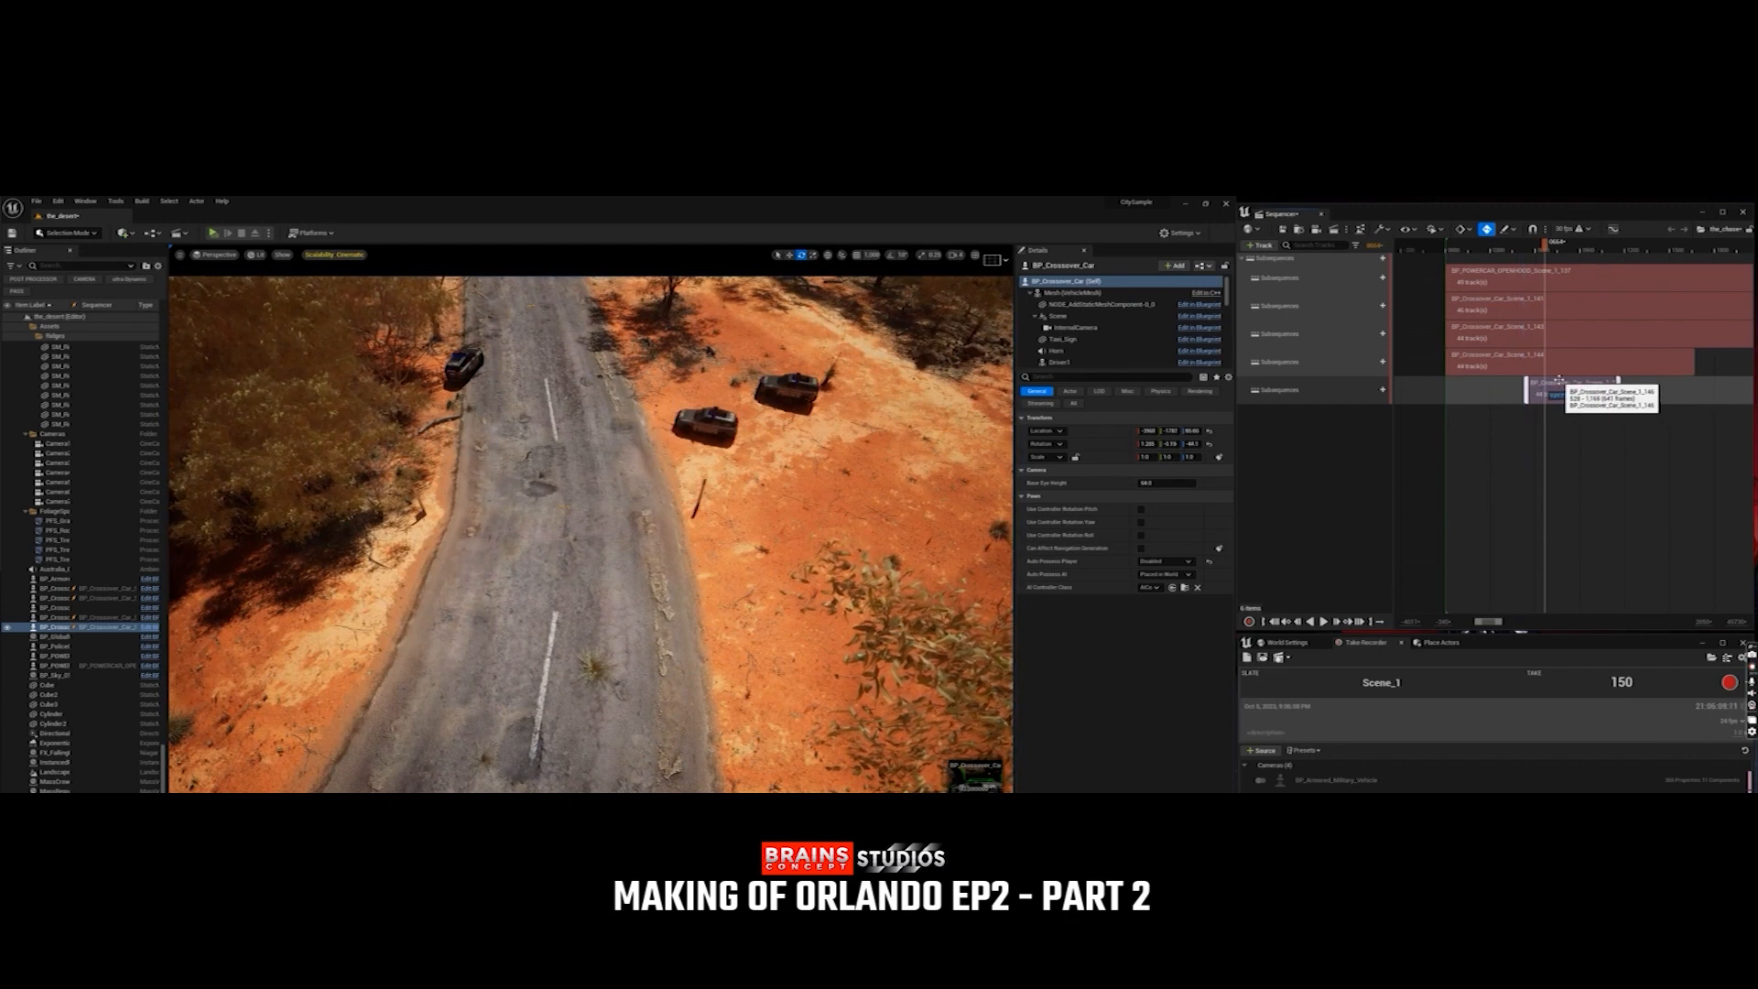
pyautogui.click(1517, 247)
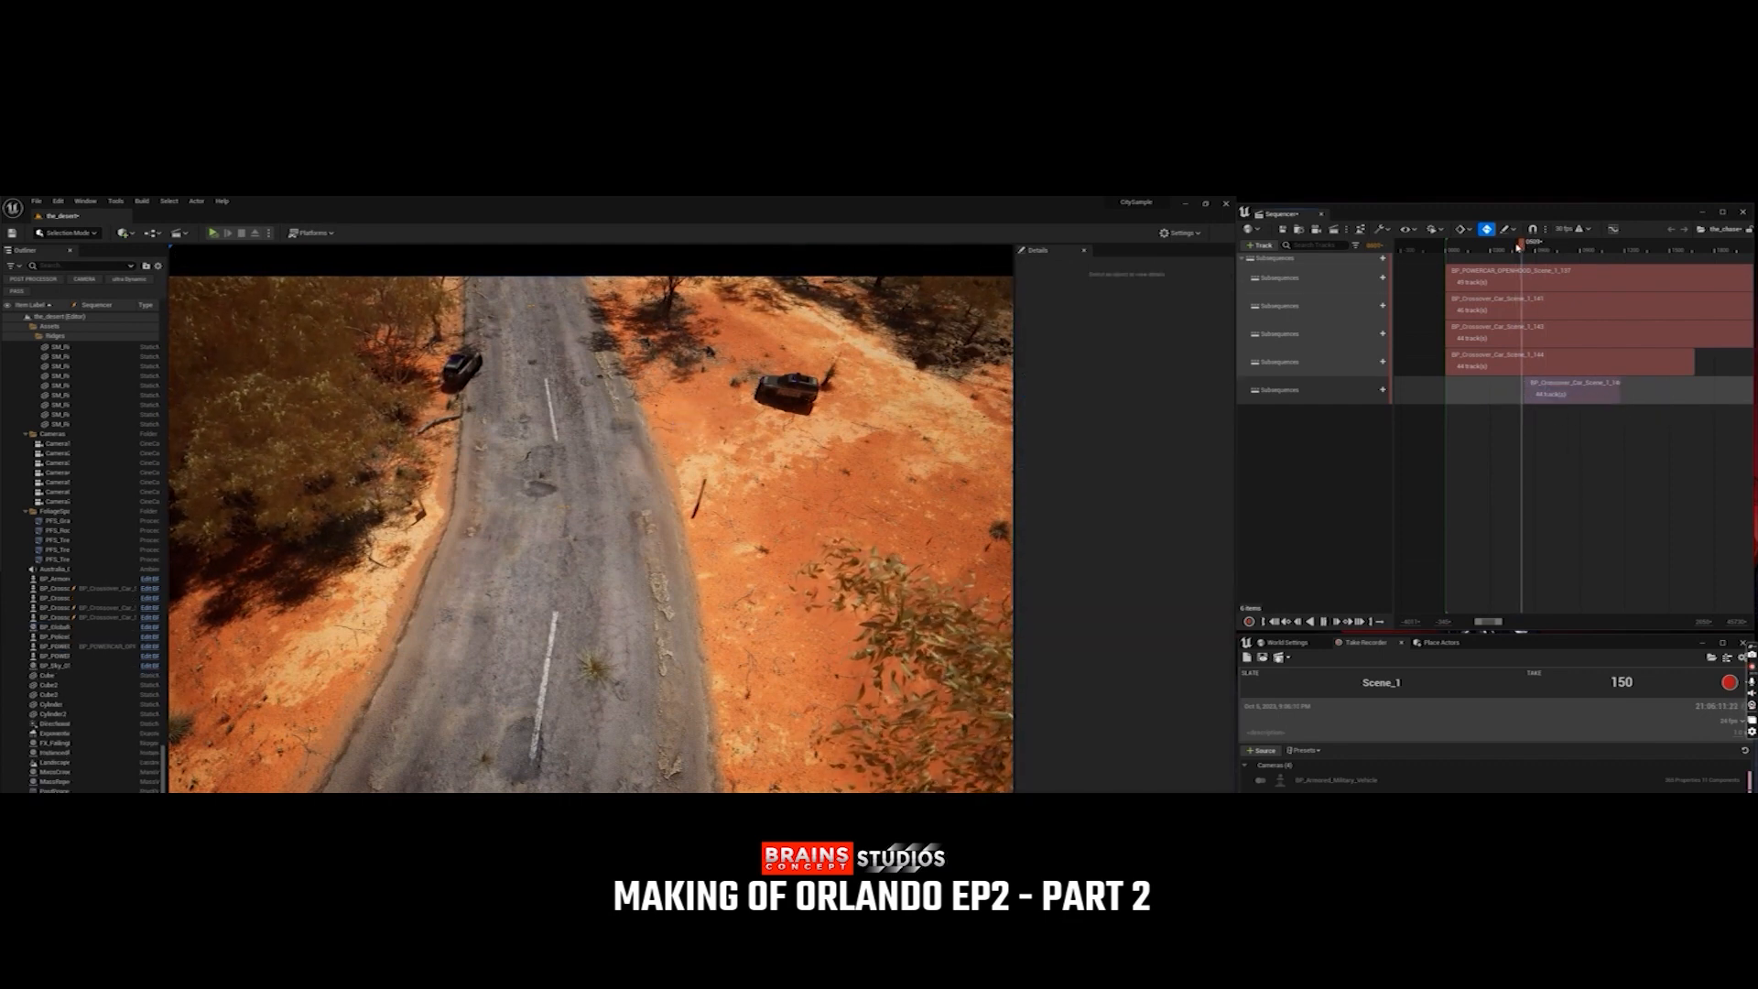